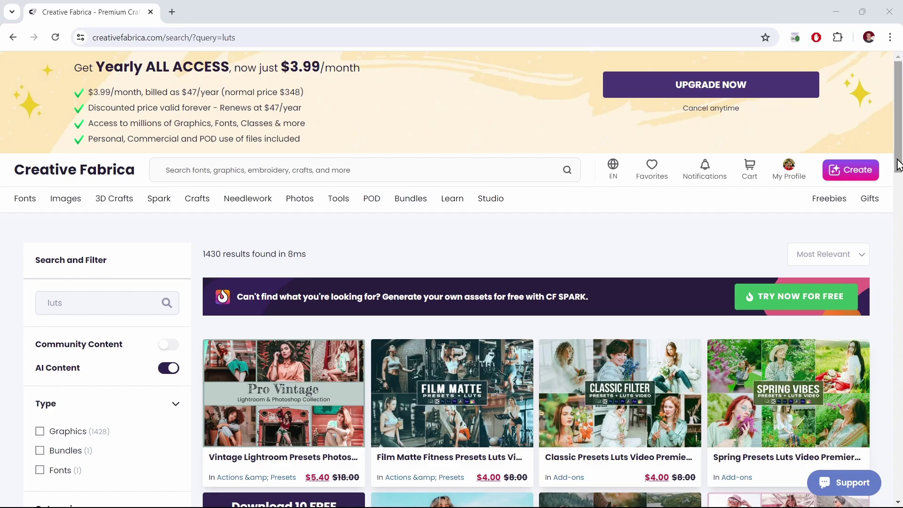
Step: Search Creative Fabrica for 'tropical luts' and browse the results
drag(899, 158, 901, 202)
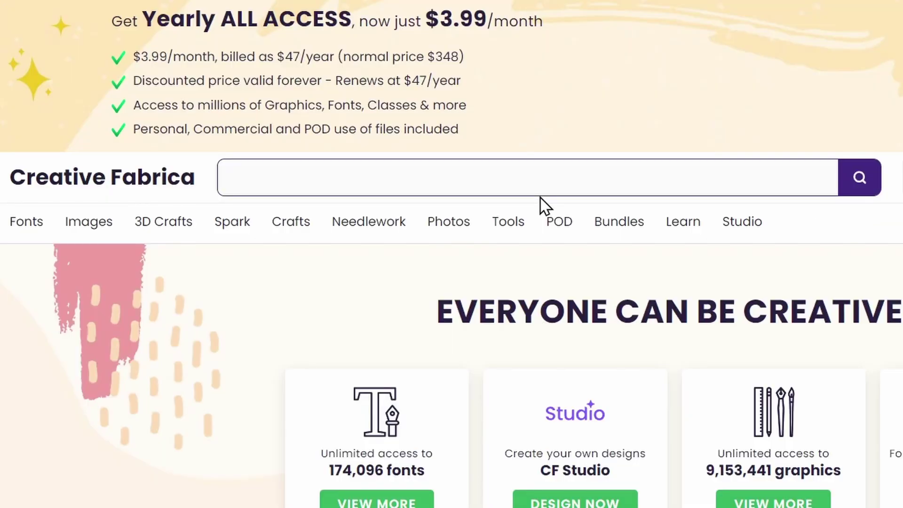
text(s)
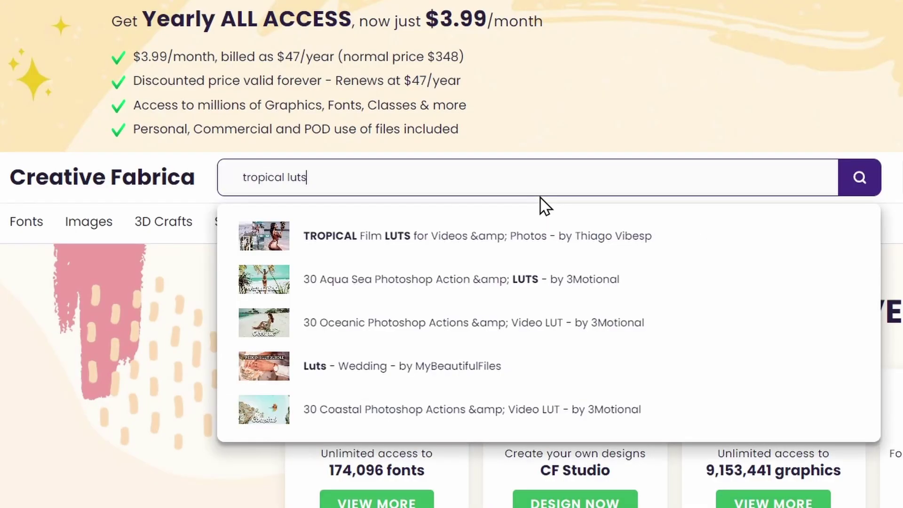
key(Return)
scroll(900, 125, down, 2)
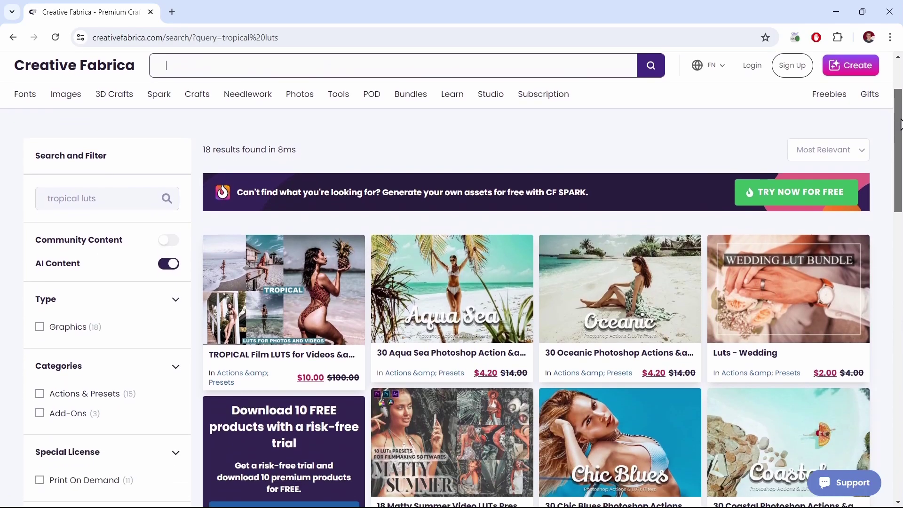
scroll(900, 124, down, 3)
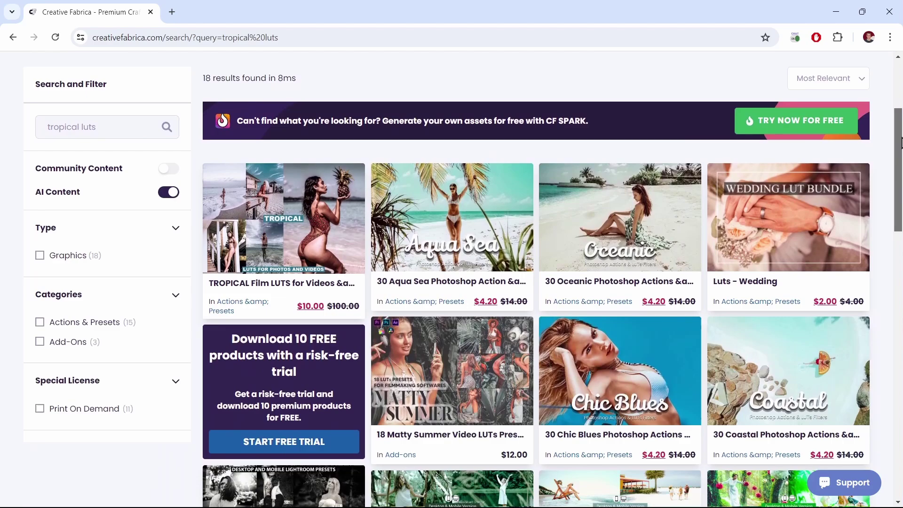
scroll(900, 139, down, 5)
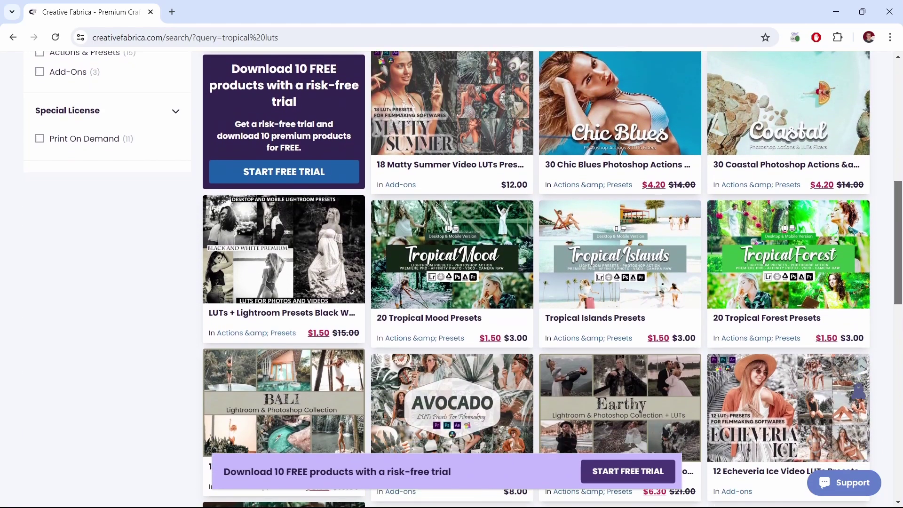
scroll(241, 114, up, 9)
Step: Run a new search for 'urban luts' and scroll through the results
click(241, 115)
text(ur)
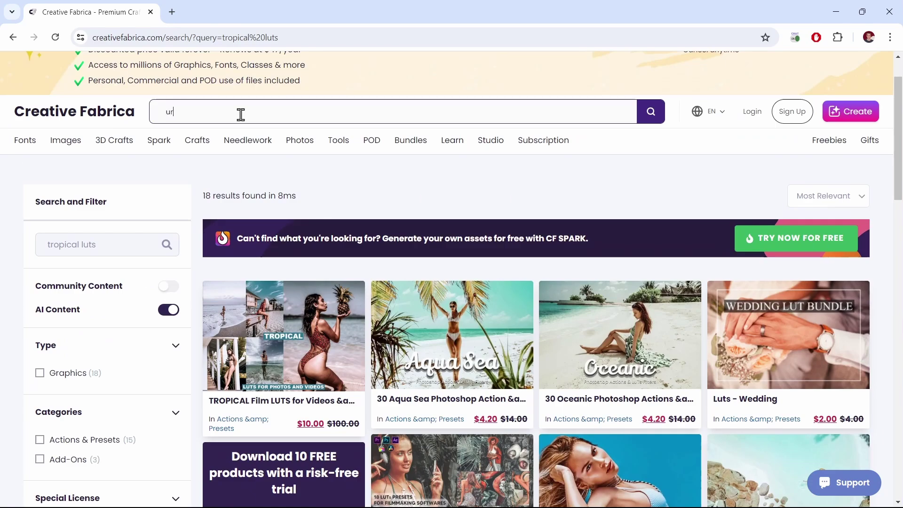
text(ban luts)
key(Return)
scroll(902, 103, down, 2)
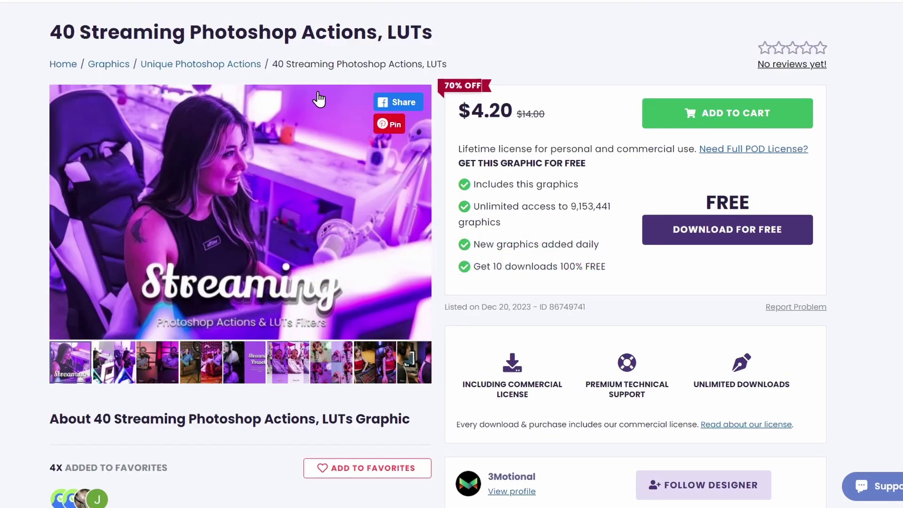
Step: Scroll to the pack's Contains list showing 40 Video LUTs (Cube) and download it
scroll(164, 296, down, 10)
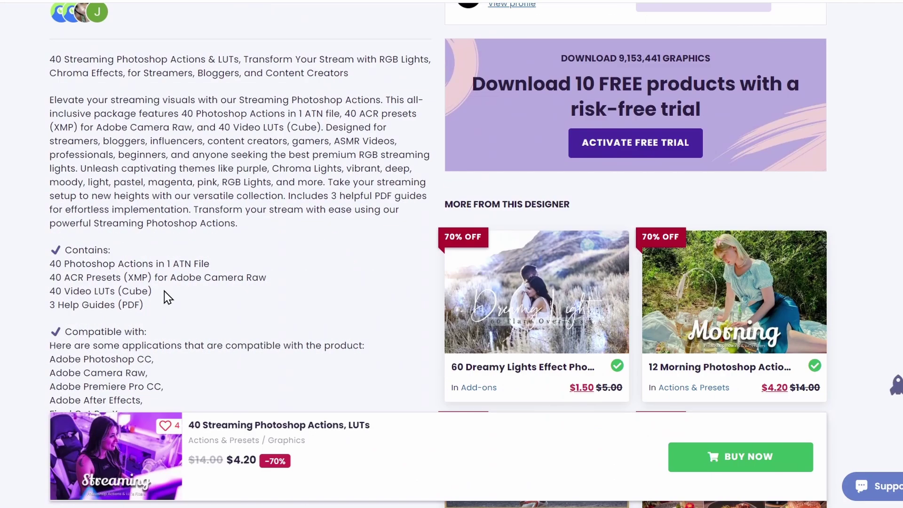
drag(153, 292, 50, 290)
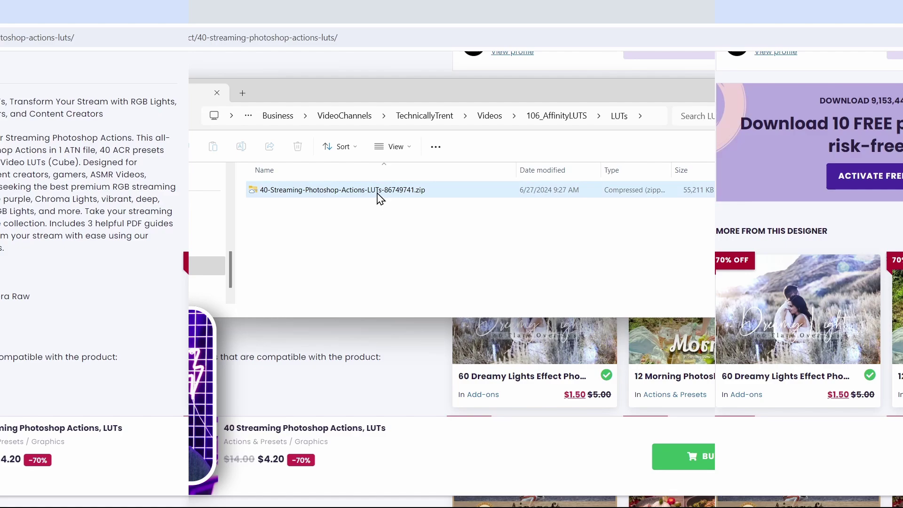
Step: Extract the zip, open Streaming Photoshop Collection > LUT Filters, and widen the Name column
right_click(339, 196)
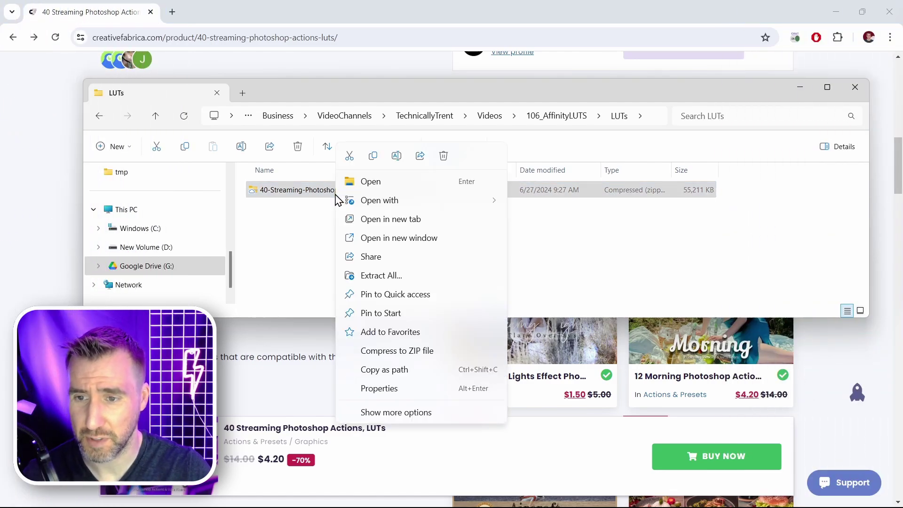
click(400, 276)
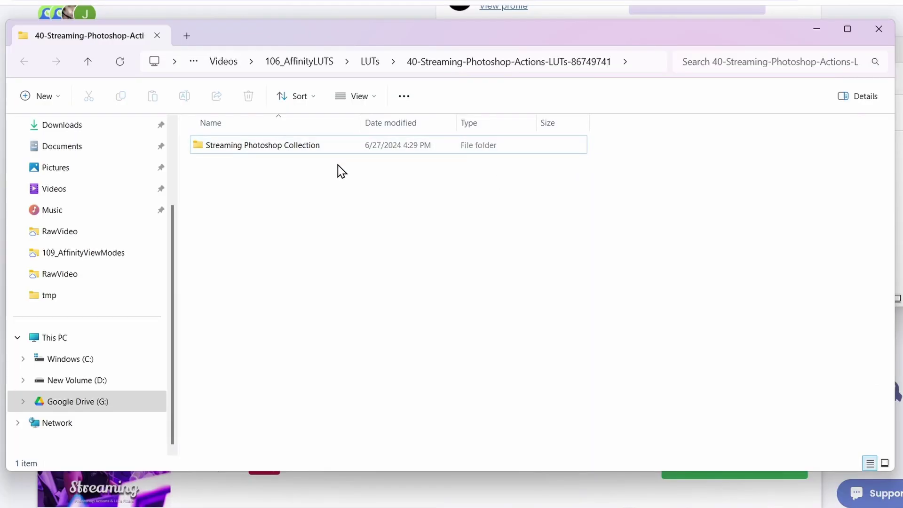
double_click(286, 150)
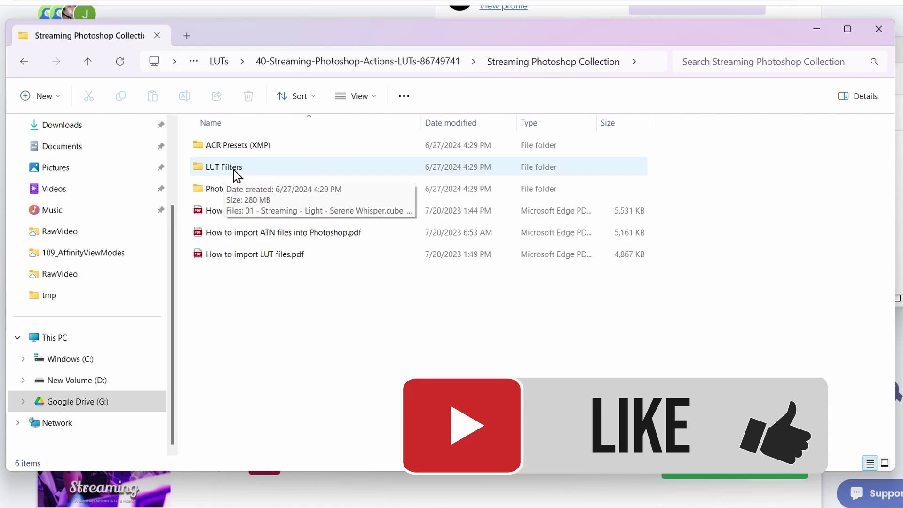
double_click(227, 168)
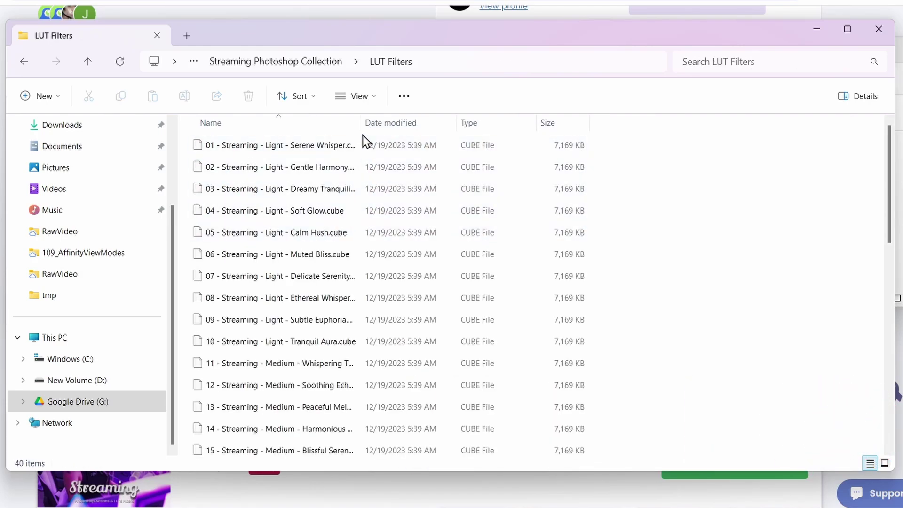
drag(362, 123, 455, 127)
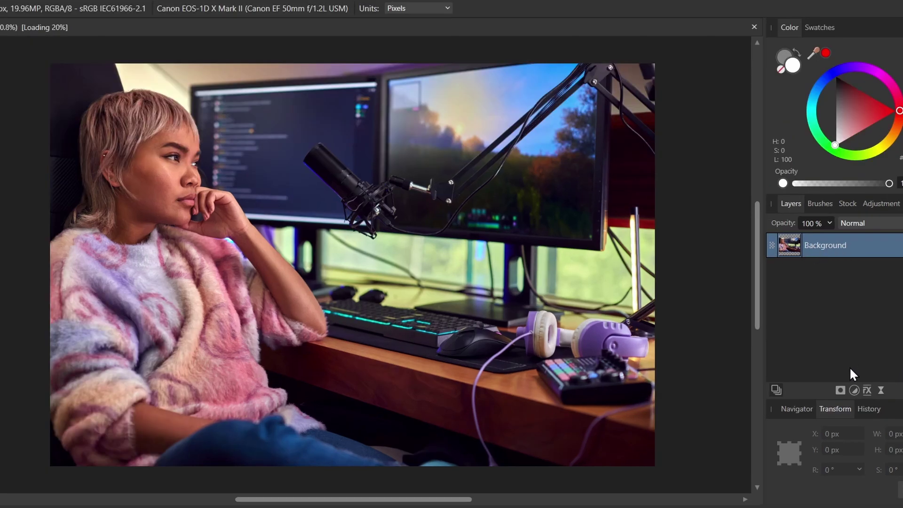
Step: Add a LUT adjustment loaded with '03 - Streaming - Light - Dreamy Tranquility.cube' from LUT Filters
click(856, 393)
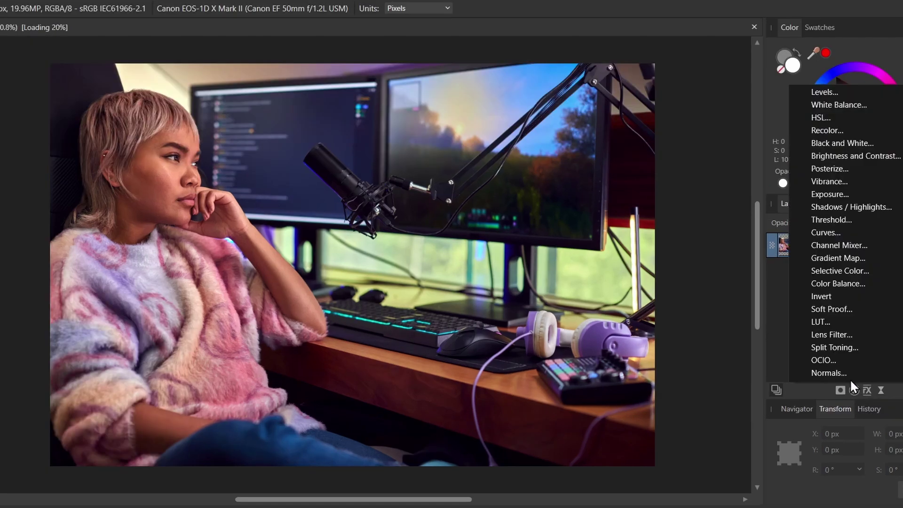
click(832, 320)
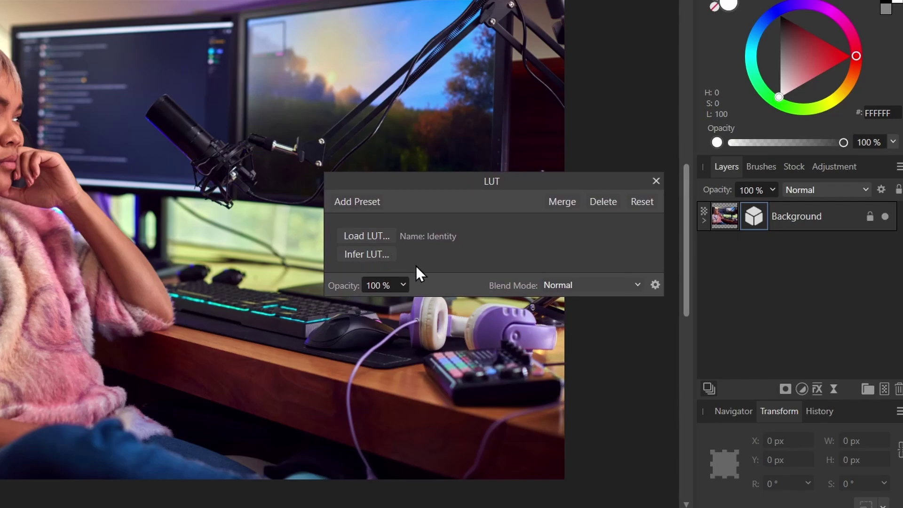
click(379, 236)
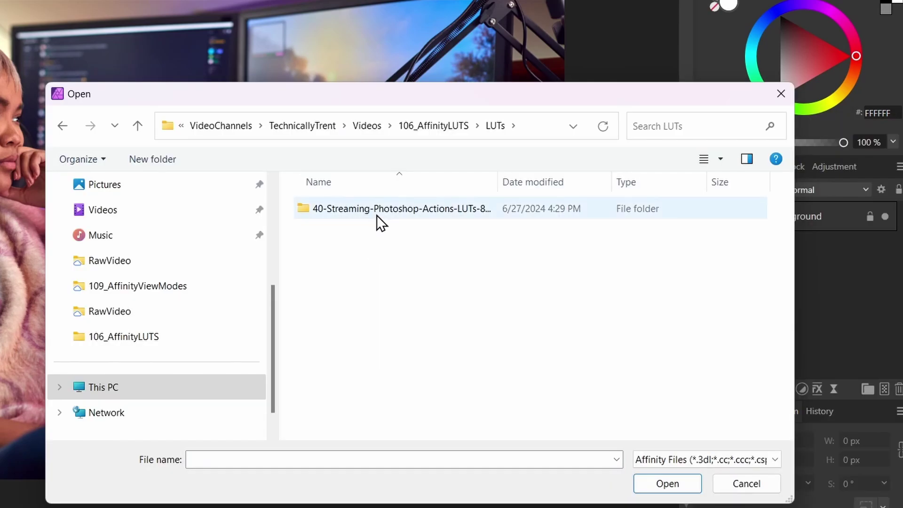
double_click(375, 212)
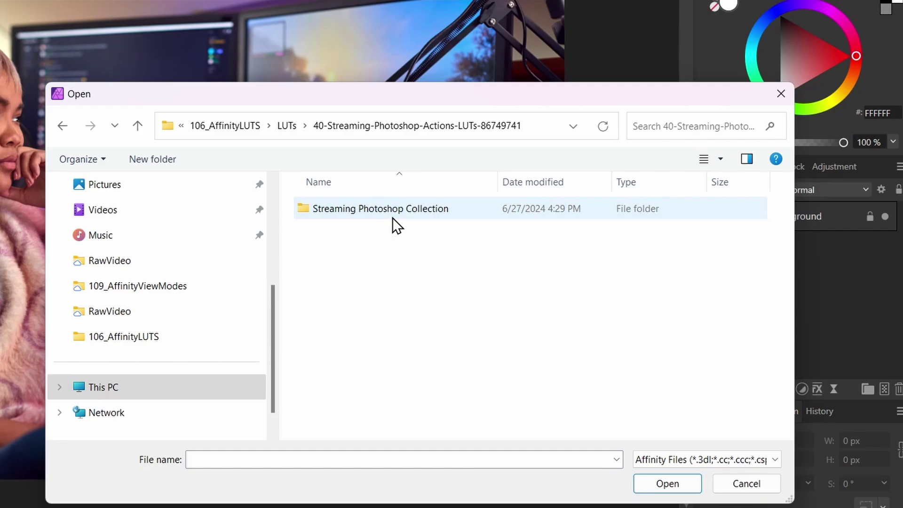
double_click(366, 207)
double_click(357, 229)
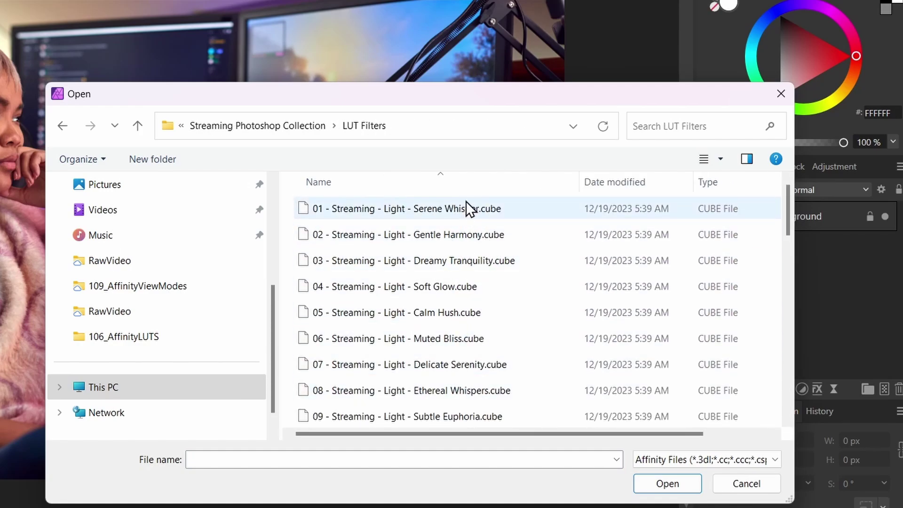
click(397, 260)
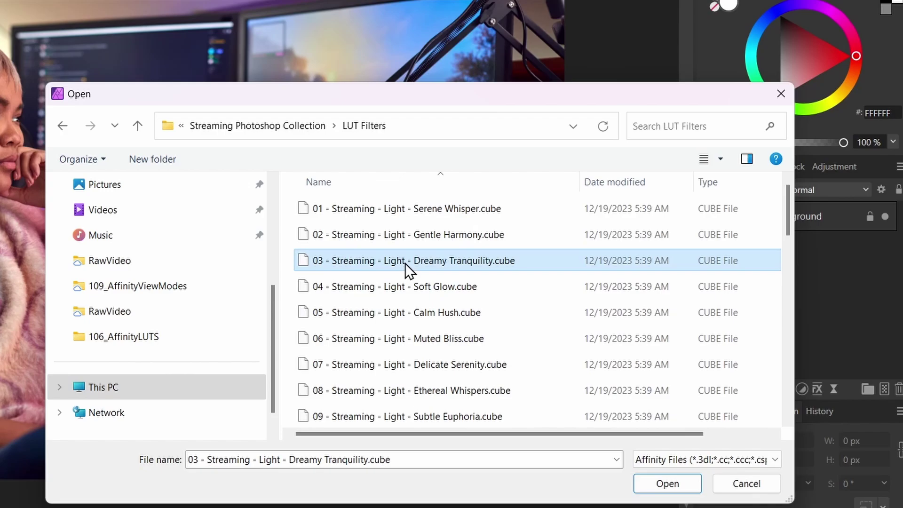
click(668, 484)
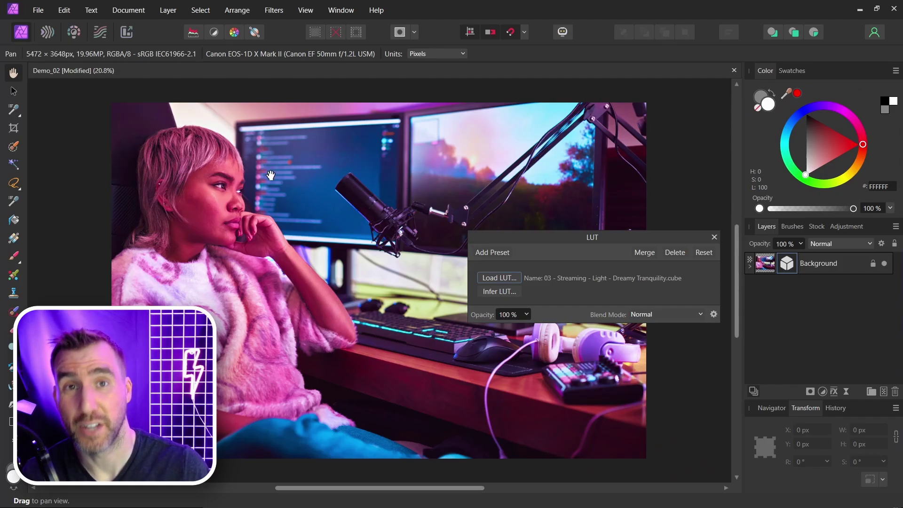
Step: Close the LUT panel, toggle the nested LUT Adjustment to compare, and test its opacity
click(714, 238)
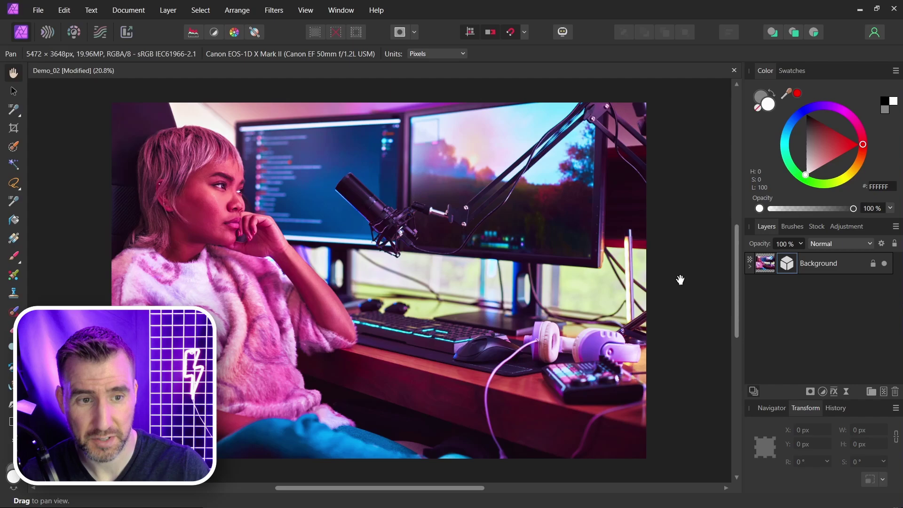
click(749, 267)
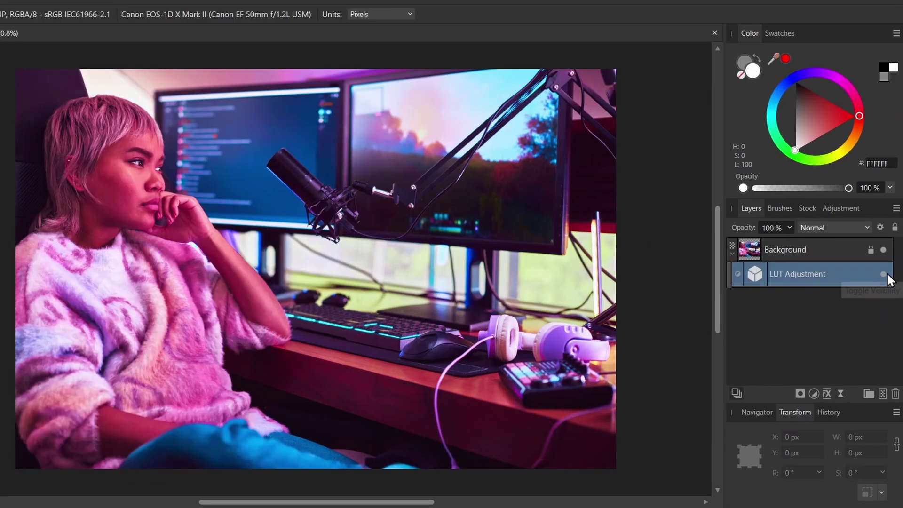
click(885, 285)
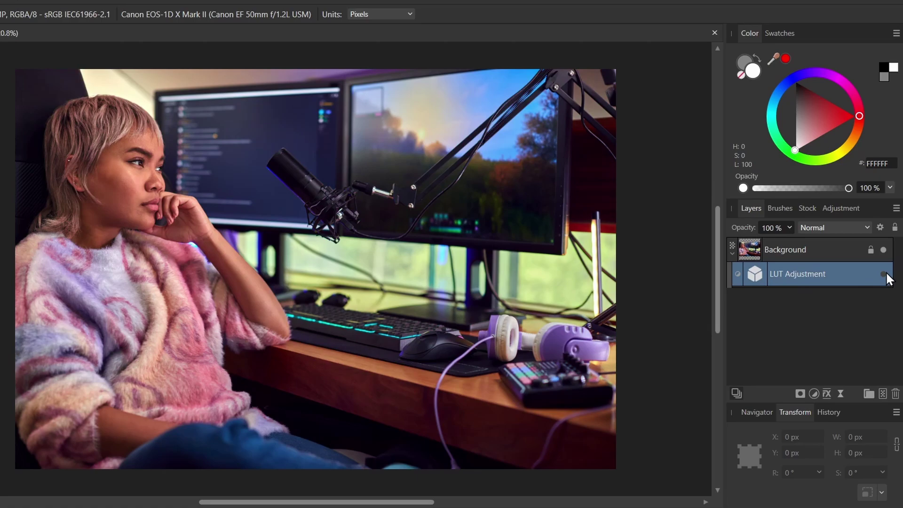
click(885, 274)
click(884, 274)
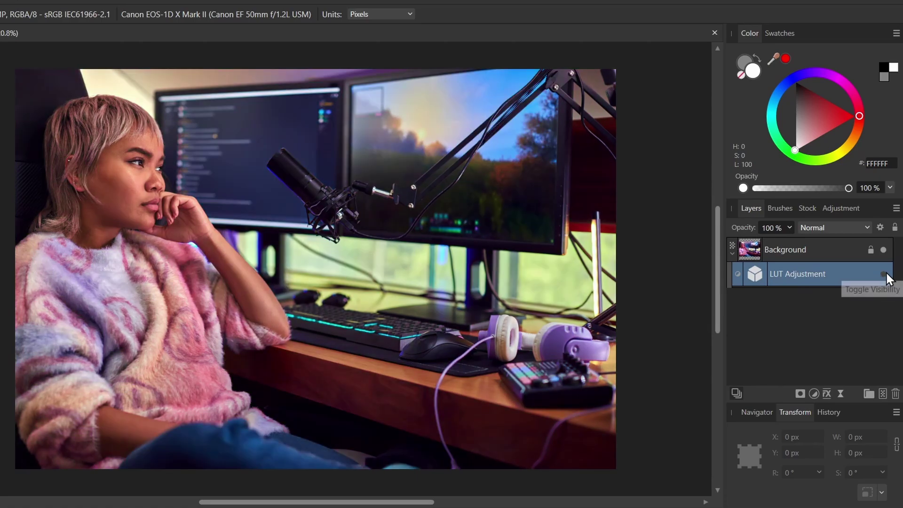
click(884, 273)
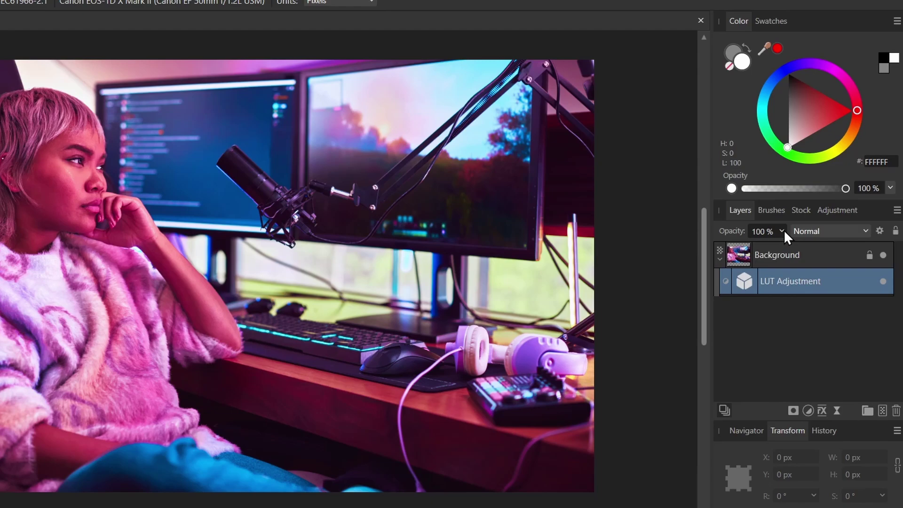
click(782, 231)
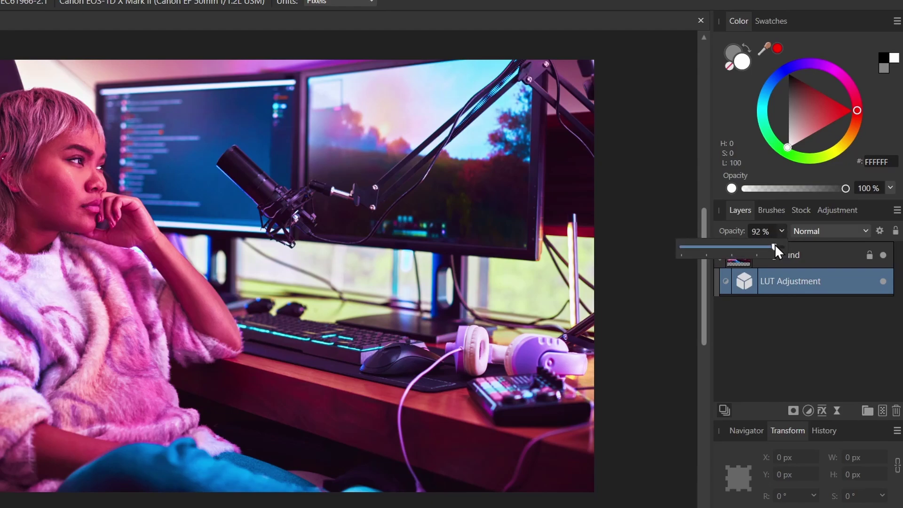
mouse_move(775, 243)
mouse_down()
mouse_move(725, 242)
mouse_move(778, 253)
mouse_up()
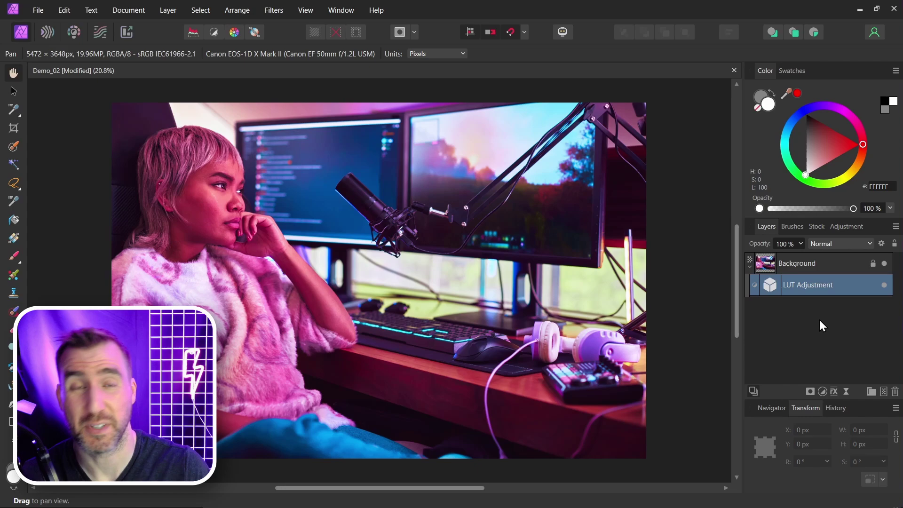
Step: Attach a mask to the LUT Adjustment and set up a large round brush with grey 115
click(810, 390)
drag(765, 264, 772, 304)
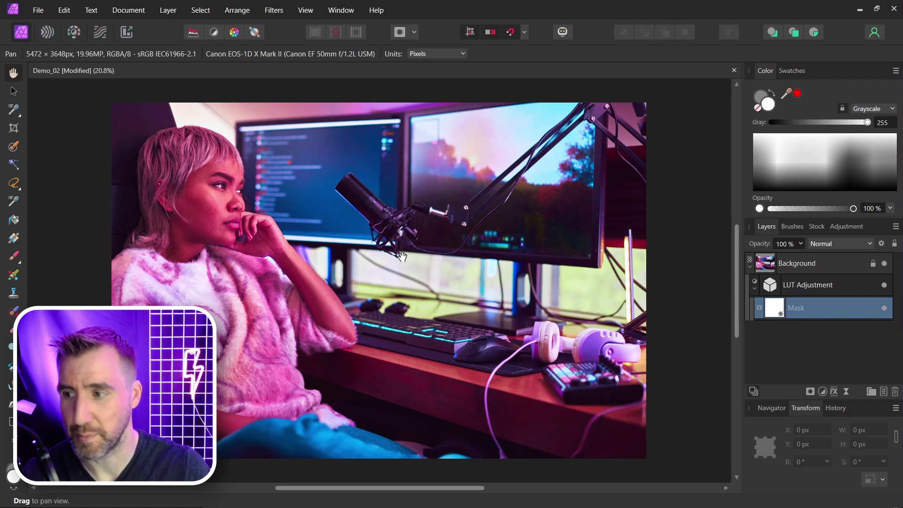
click(12, 258)
click(793, 227)
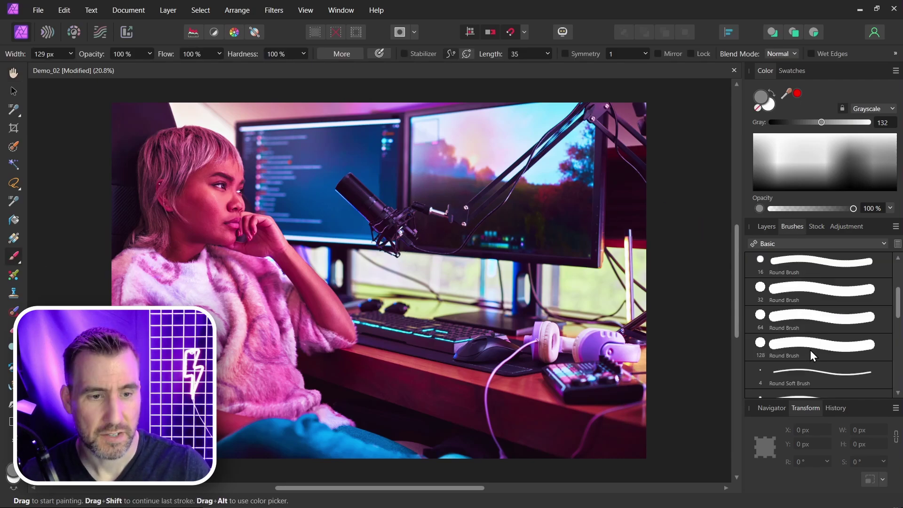
scroll(810, 350, down, 1)
click(802, 366)
key(bracketright)
key(bracketright)
key(bracketright)
key(bracketright)
key(bracketright)
key(bracketright)
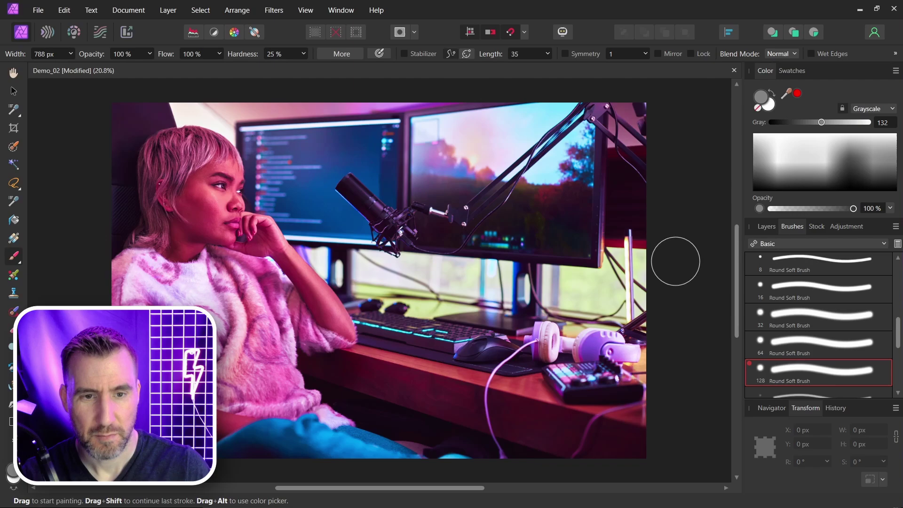
click(754, 160)
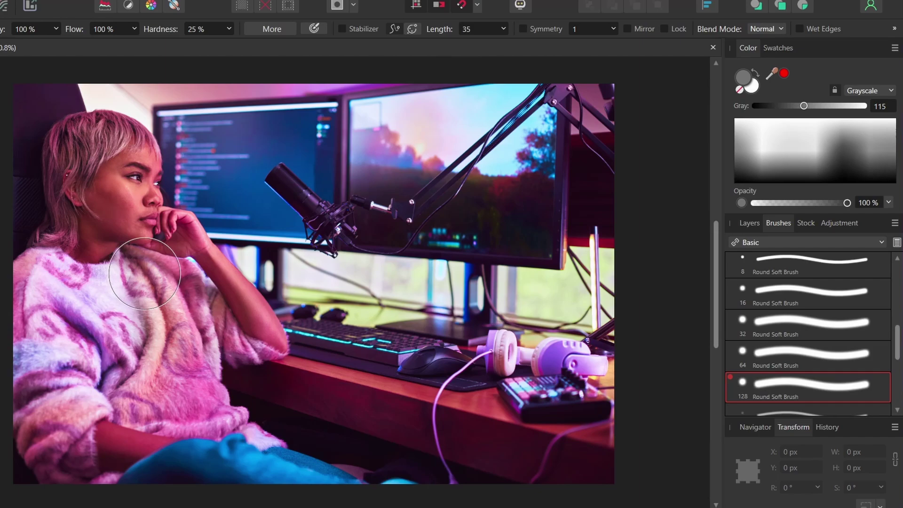
Step: Toggle the LUT Adjustment's mask off and on in the Layers list to compare
click(748, 223)
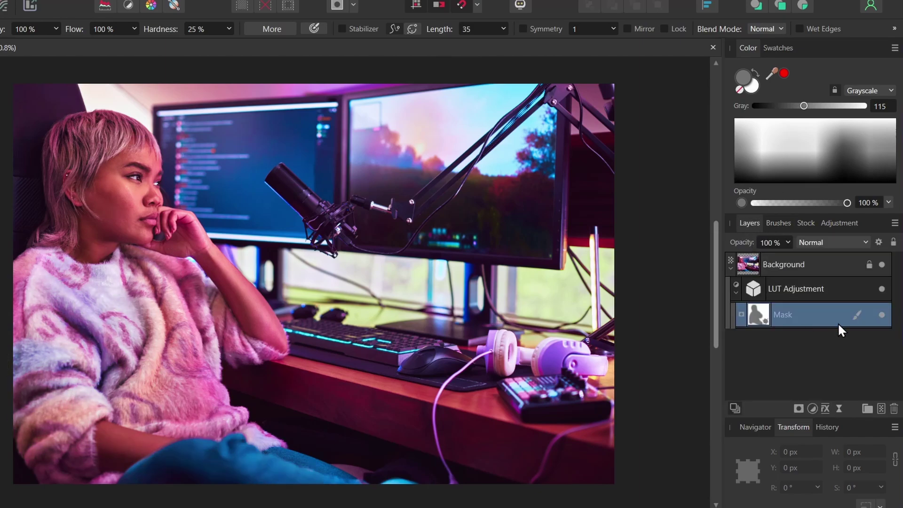
click(883, 315)
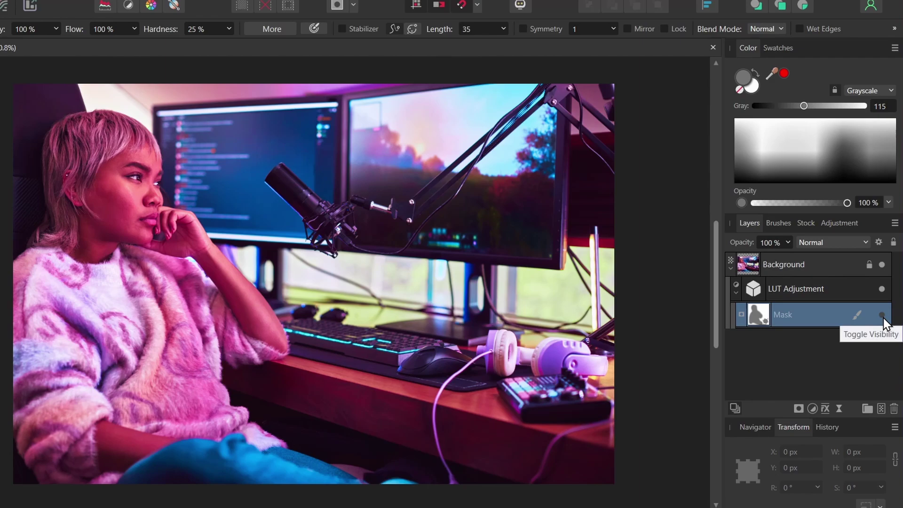
click(882, 315)
click(882, 315)
click(882, 315)
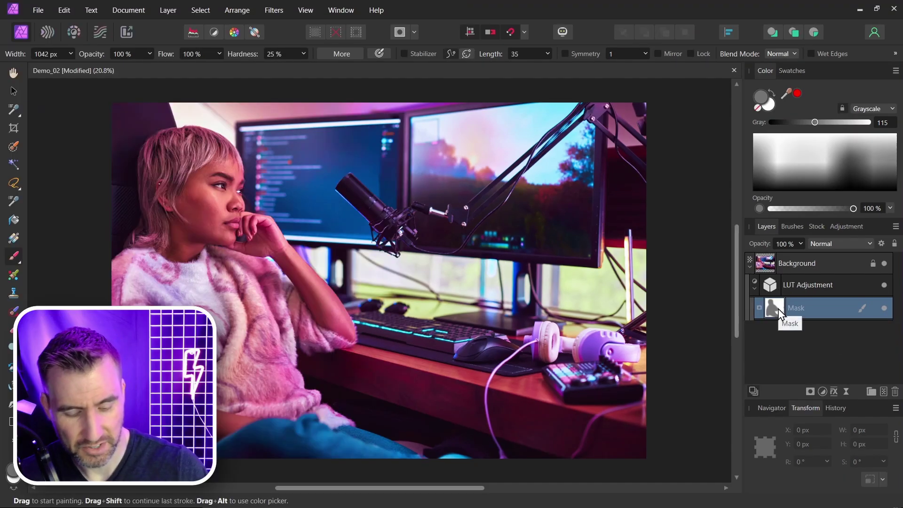
Step: Delete the LUT mask and add a Curves adjustment shaped into a gentle S-curve
key(Delete)
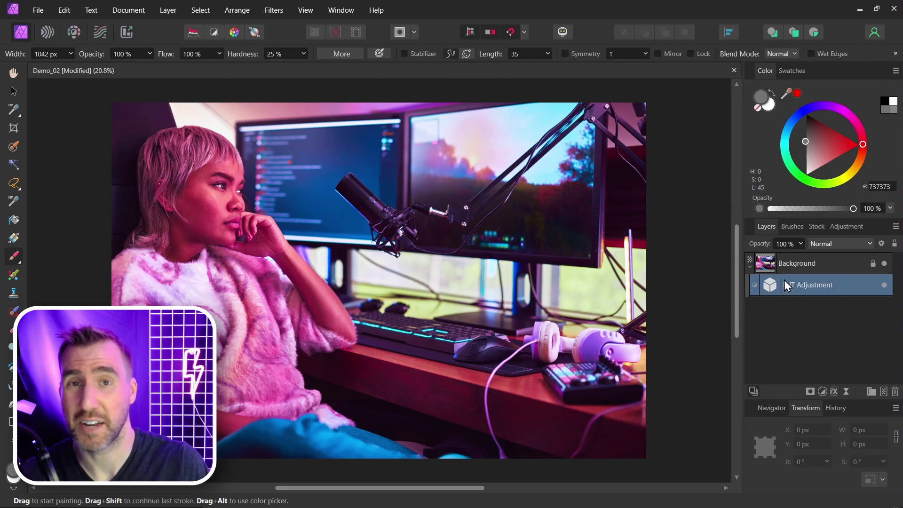
click(823, 391)
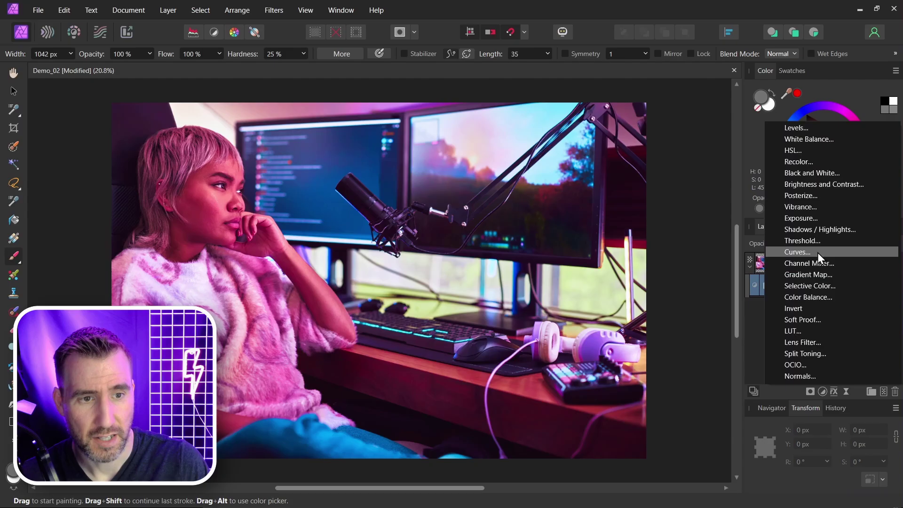
click(818, 252)
click(672, 241)
drag(672, 241, 670, 236)
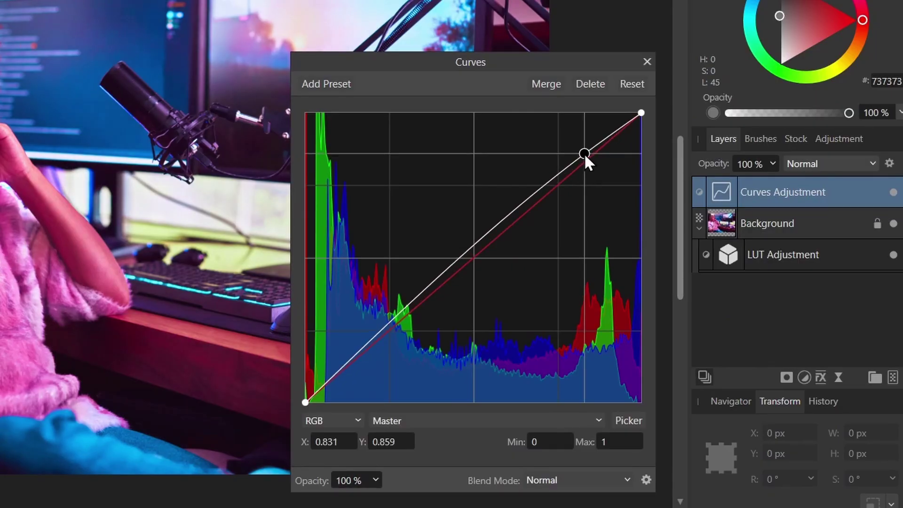
drag(586, 157, 585, 155)
drag(368, 340, 371, 361)
drag(584, 152, 577, 144)
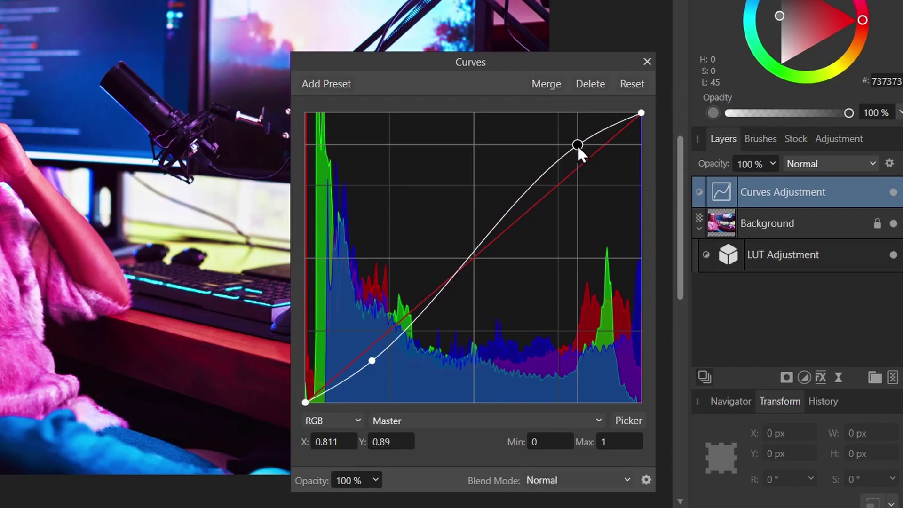
click(647, 61)
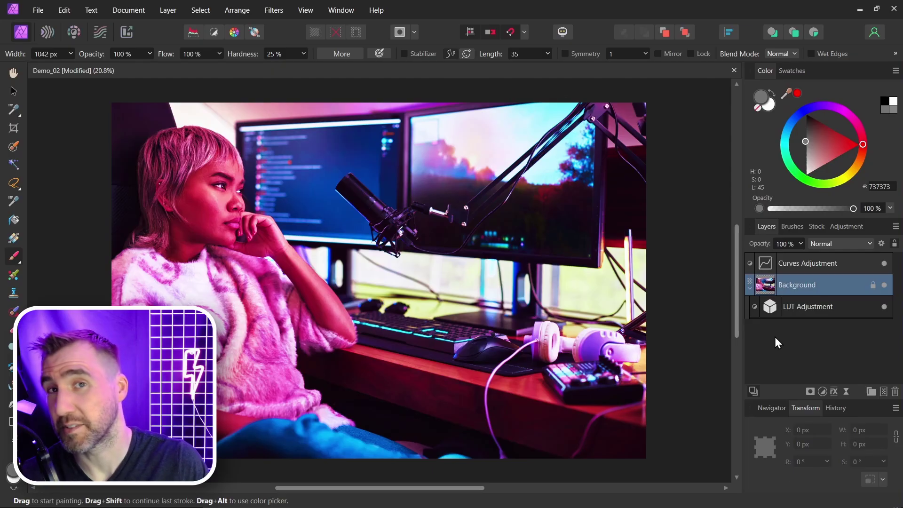
Step: Add a Vibrance adjustment with vibrance raised slightly
click(823, 392)
click(808, 207)
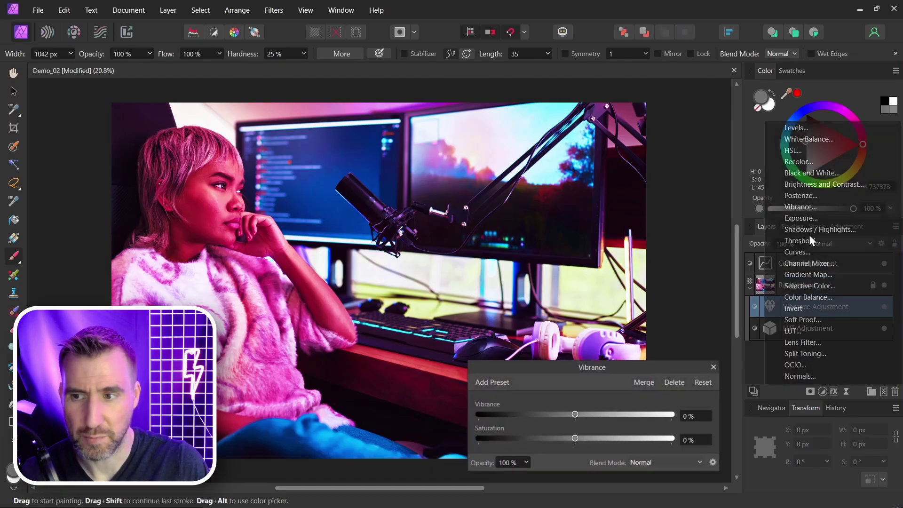
drag(574, 413, 587, 417)
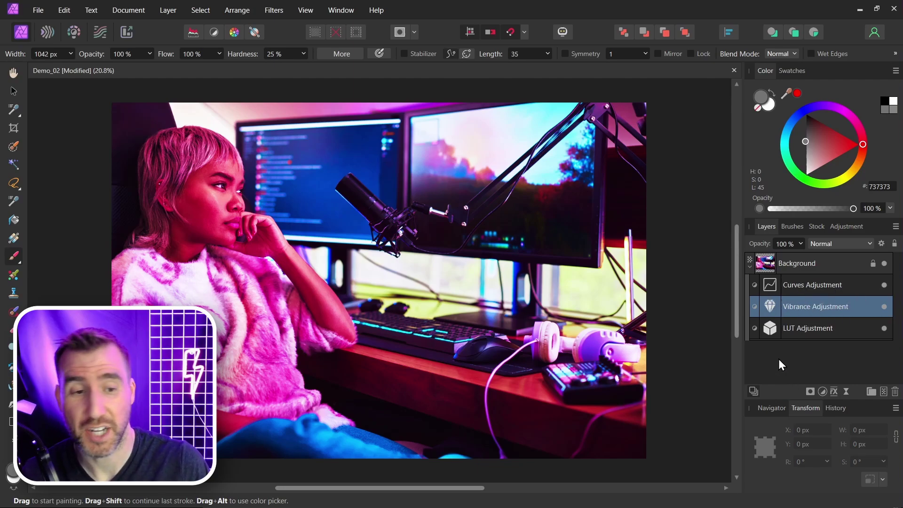
Step: Reload the LUT adjustment with '20 - Streaming - Medium - Neon Magic.cube'
double_click(773, 328)
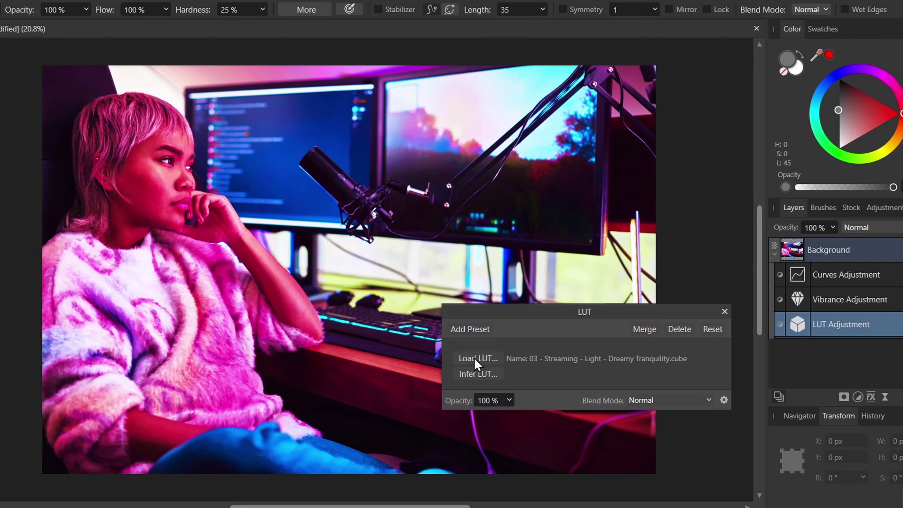
click(474, 359)
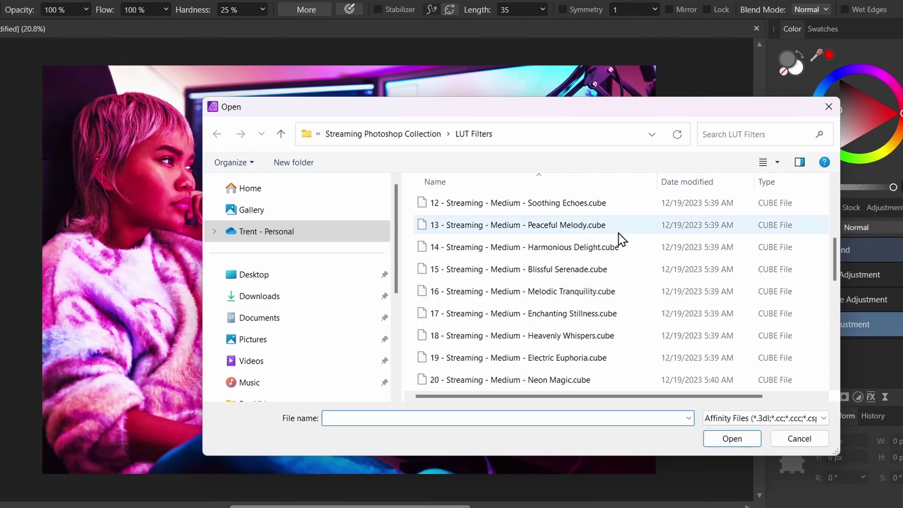
click(539, 381)
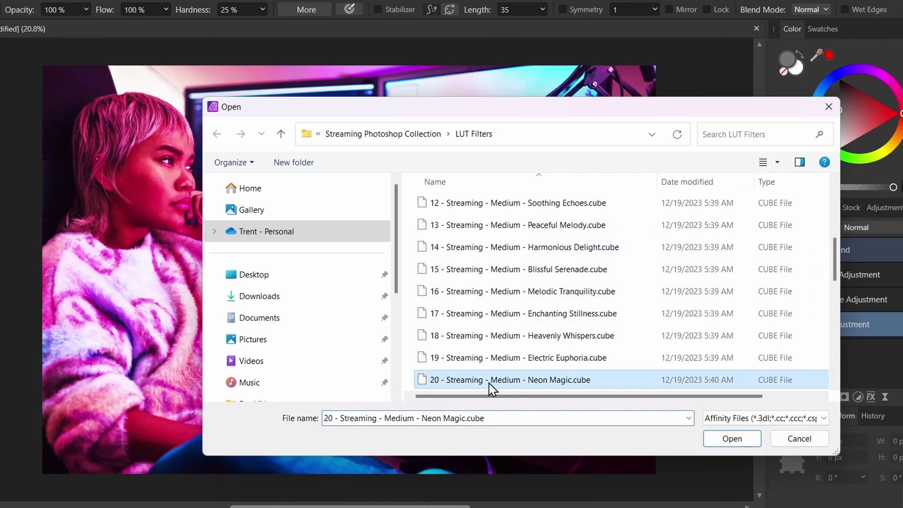
click(710, 439)
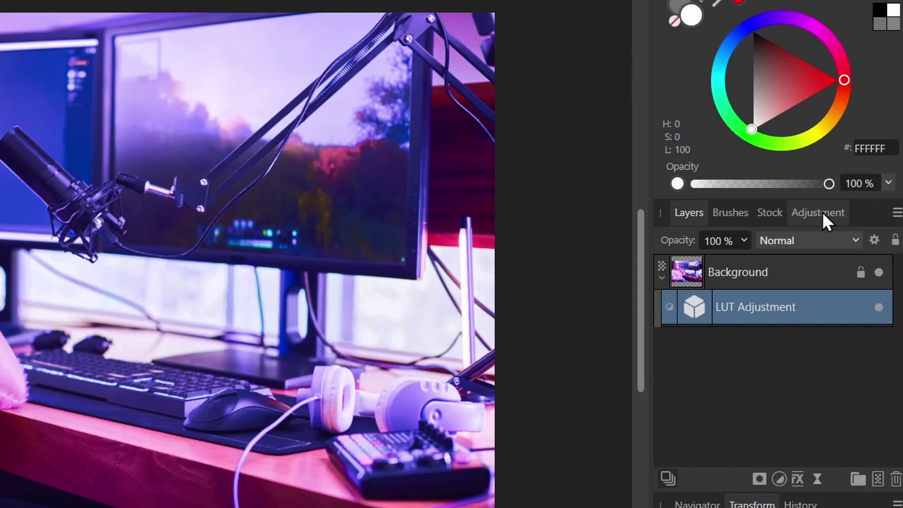
Step: Switch the right-hand panel to the Adjustments list
click(822, 213)
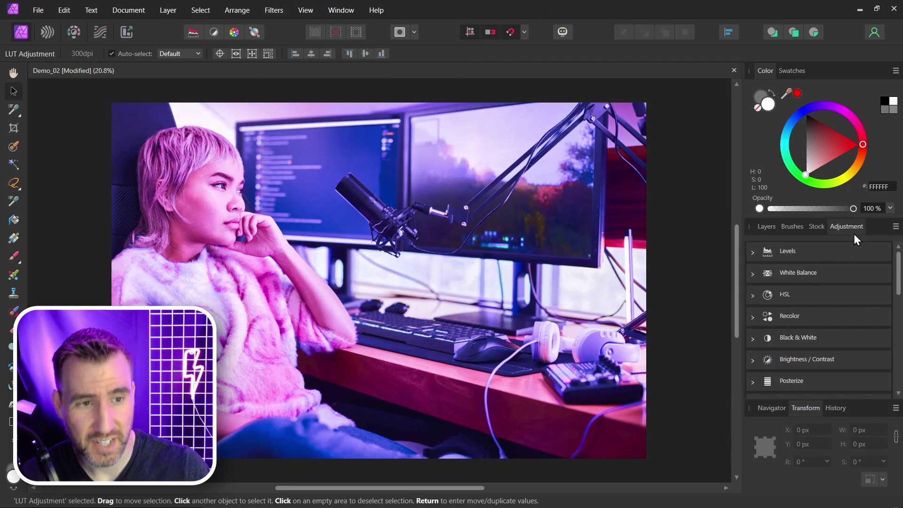
Step: Expand the LUT presets and preview Deuteranope, Protanope, Tritanope (Simulate) and Deuteranope (Daltonize)
click(339, 10)
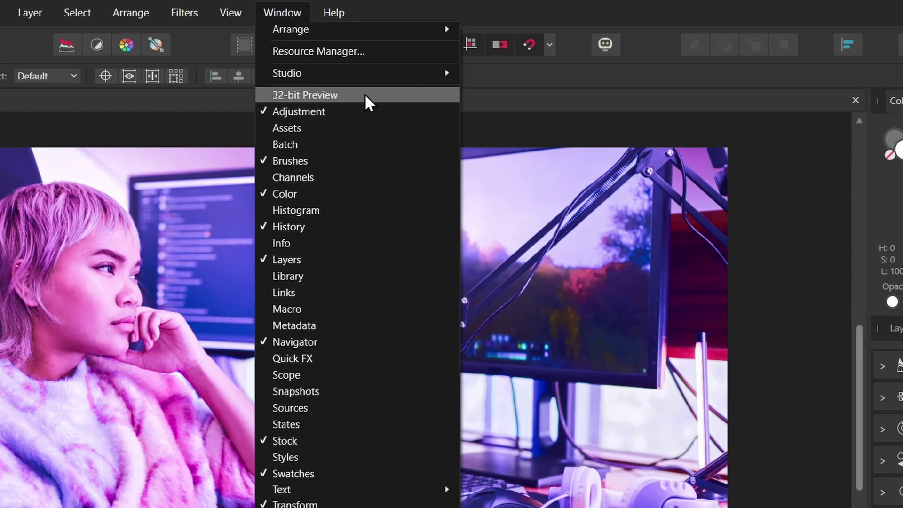
key(Escape)
scroll(899, 301, down, 5)
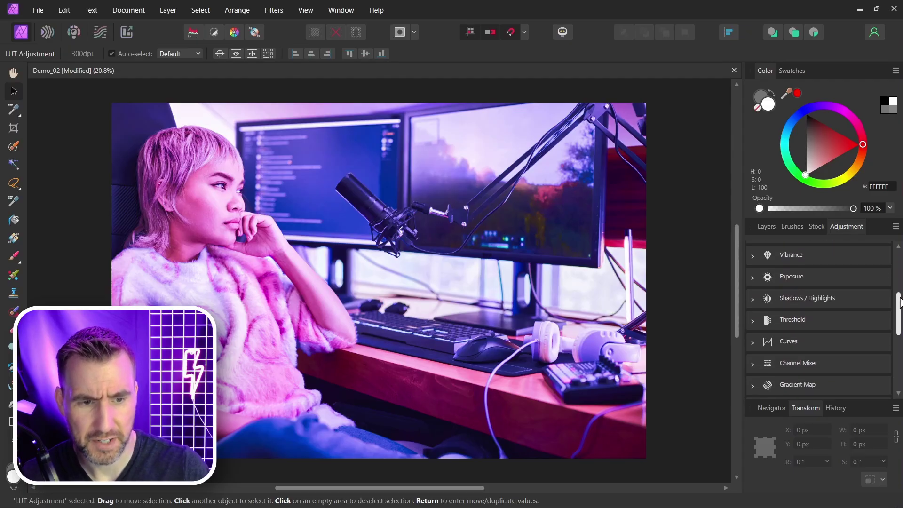
scroll(855, 341, down, 5)
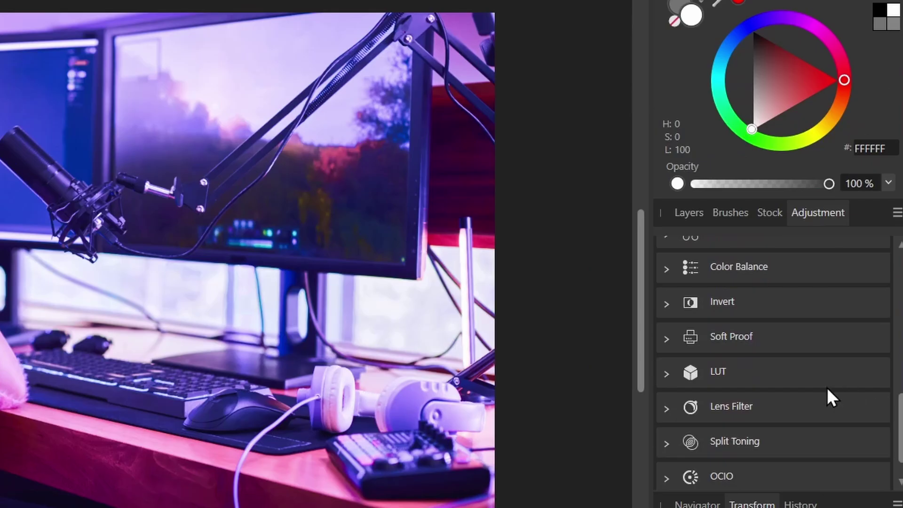
click(666, 373)
click(720, 403)
click(735, 432)
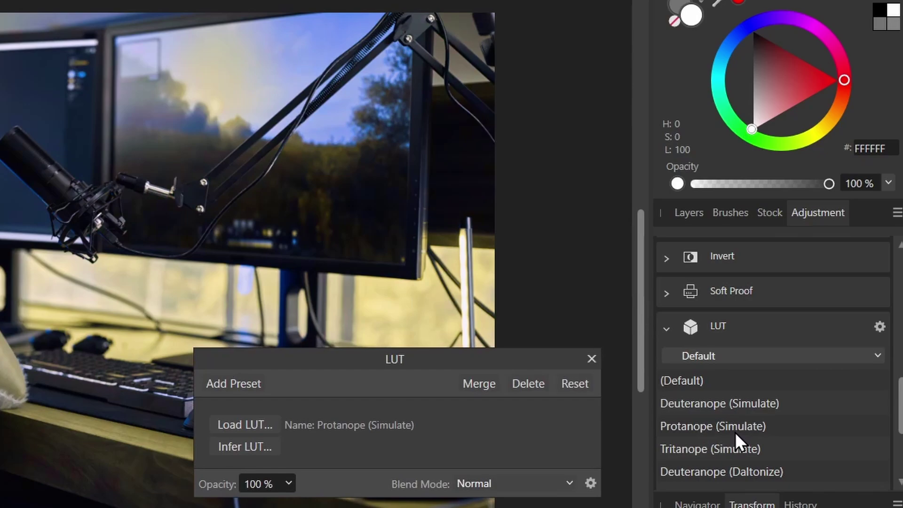
click(735, 454)
click(738, 472)
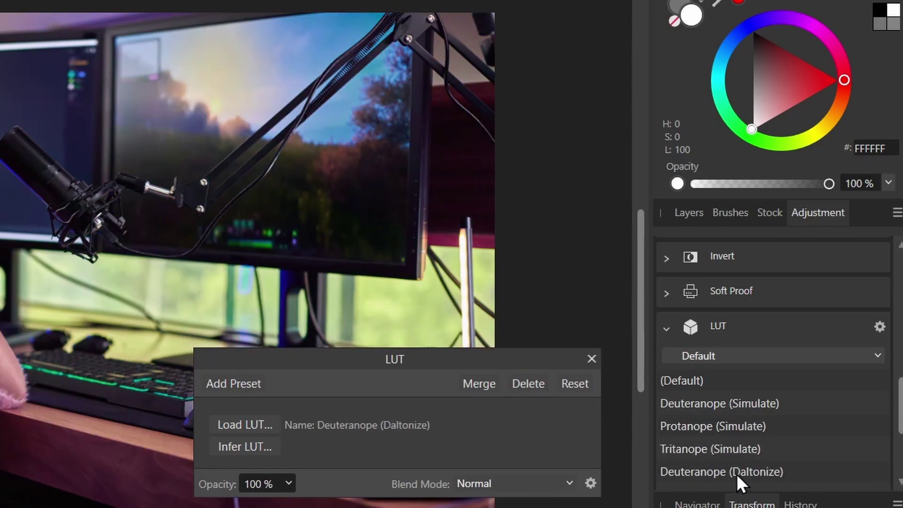
click(590, 356)
Step: Create a new LUT preset category named 'Streaming LUTs'
click(737, 354)
click(869, 329)
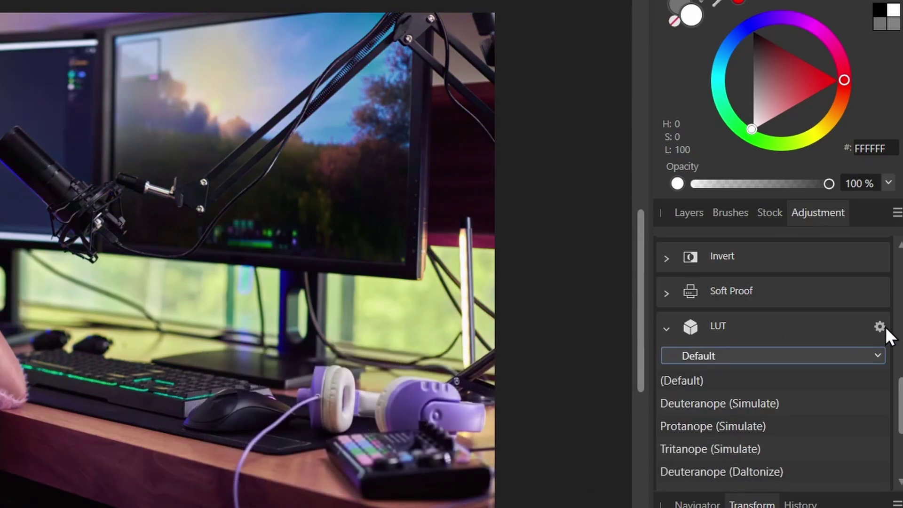
click(878, 326)
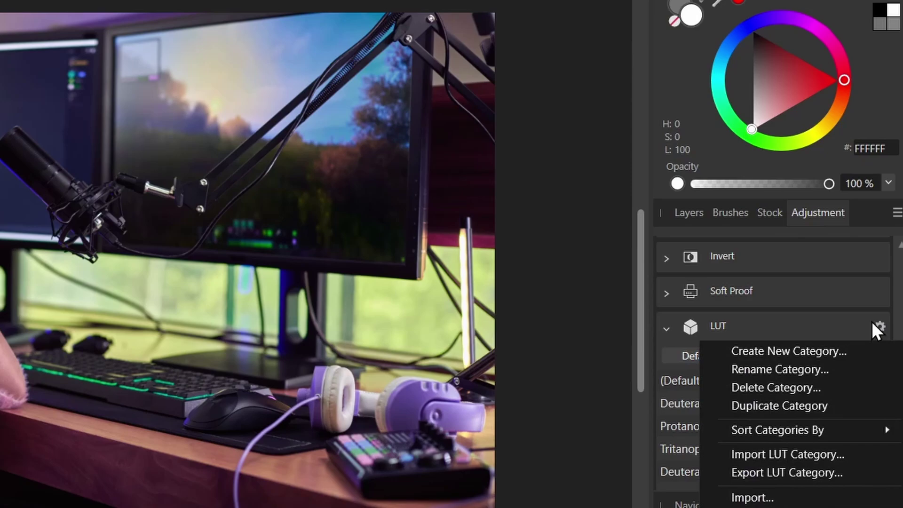
click(801, 356)
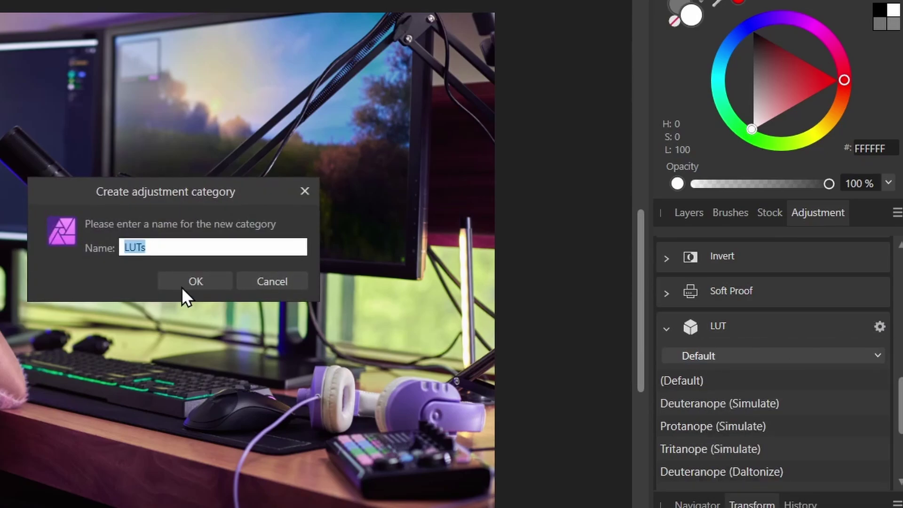
key(BackSpace)
text(Streaming)
click(206, 281)
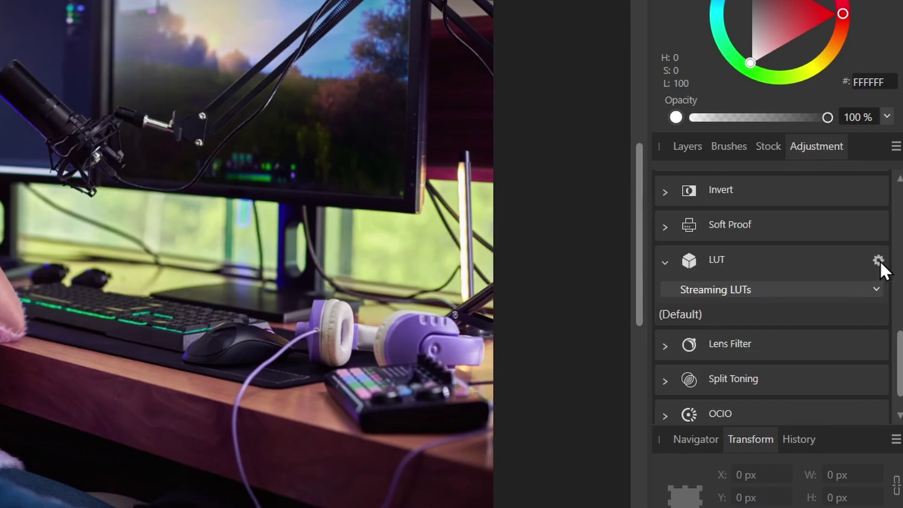
Step: Import seven Streaming LUT files (01, 06, 11, 14, 20, 24, 31) as presets in the LUT category
click(879, 260)
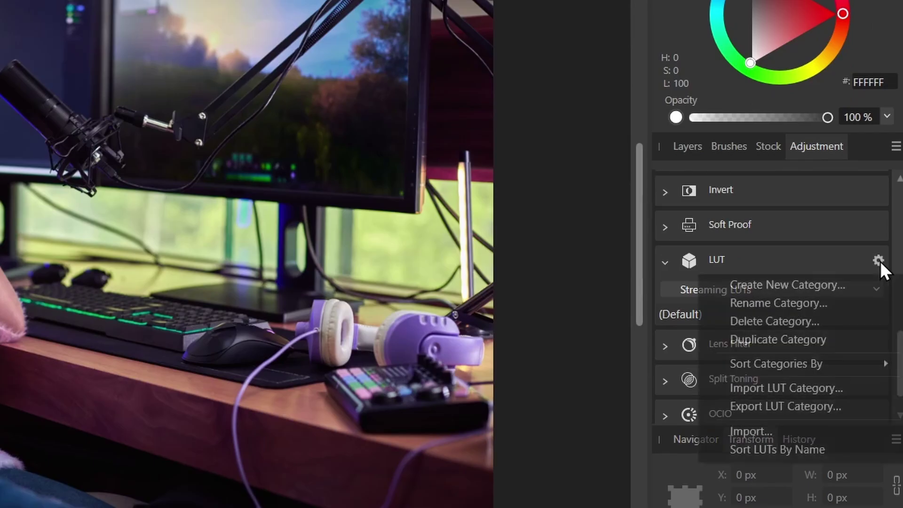
click(778, 432)
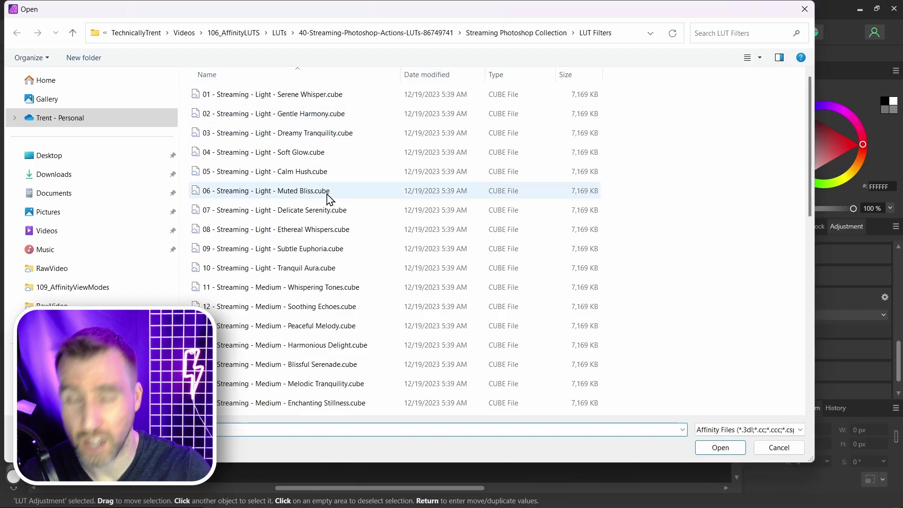
click(326, 97)
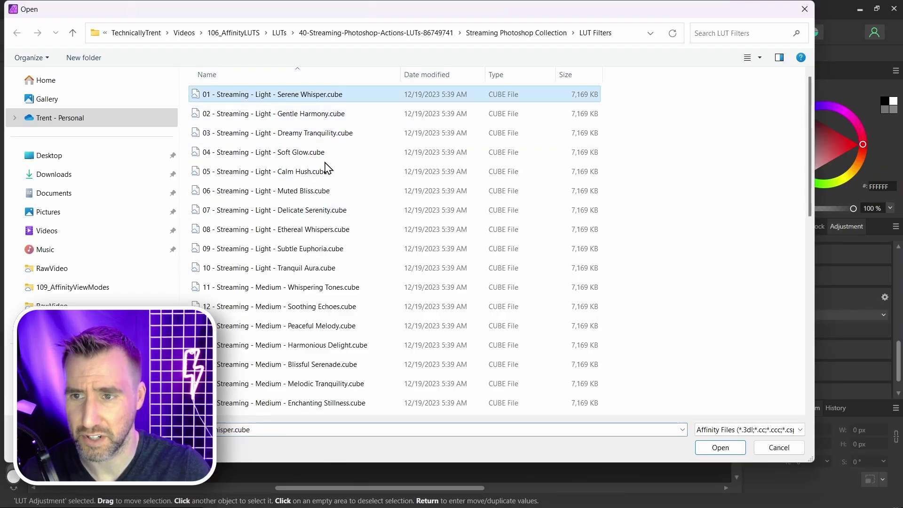
ctrl+click(323, 191)
ctrl+click(330, 288)
ctrl+click(333, 346)
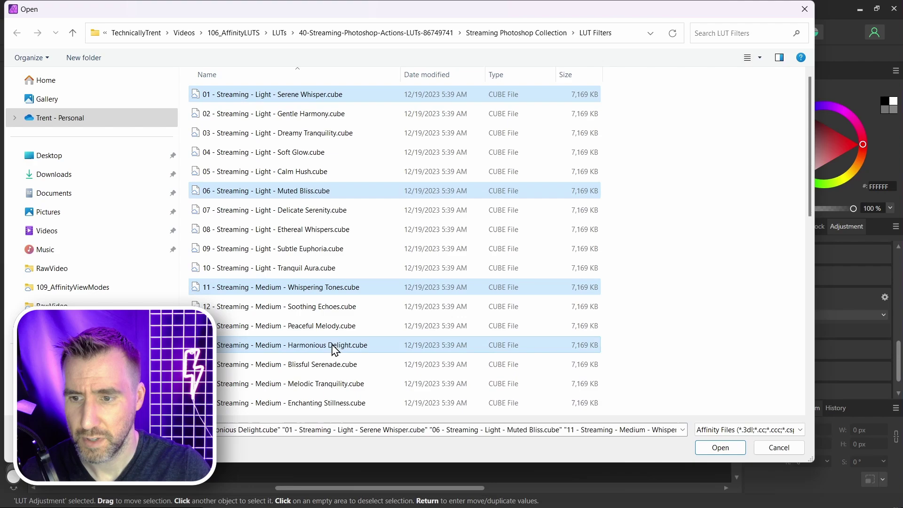
scroll(400, 259, down, 3)
ctrl+click(350, 293)
ctrl+click(328, 368)
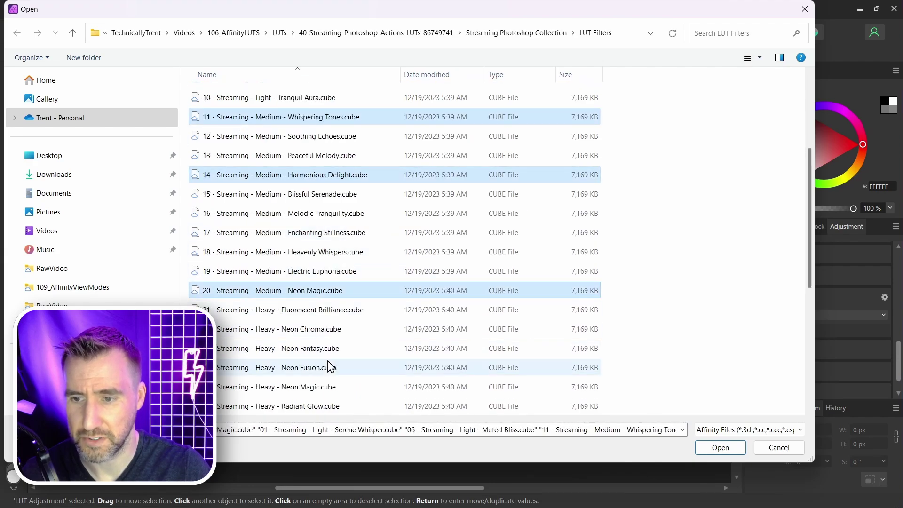
scroll(328, 367, down, 2)
ctrl+click(414, 387)
click(719, 447)
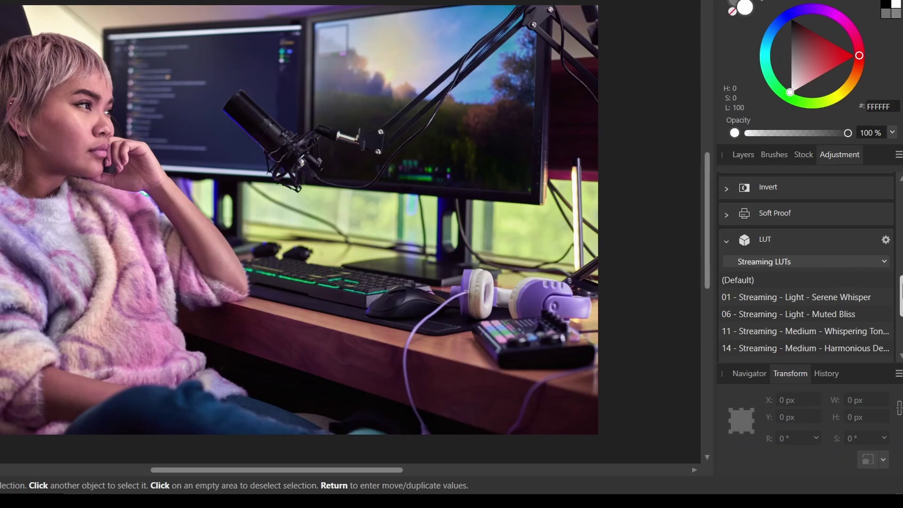
Step: Try the LUT presets 01, 06, 11, 24 and 14 on the streamer photo
scroll(888, 343, down, 3)
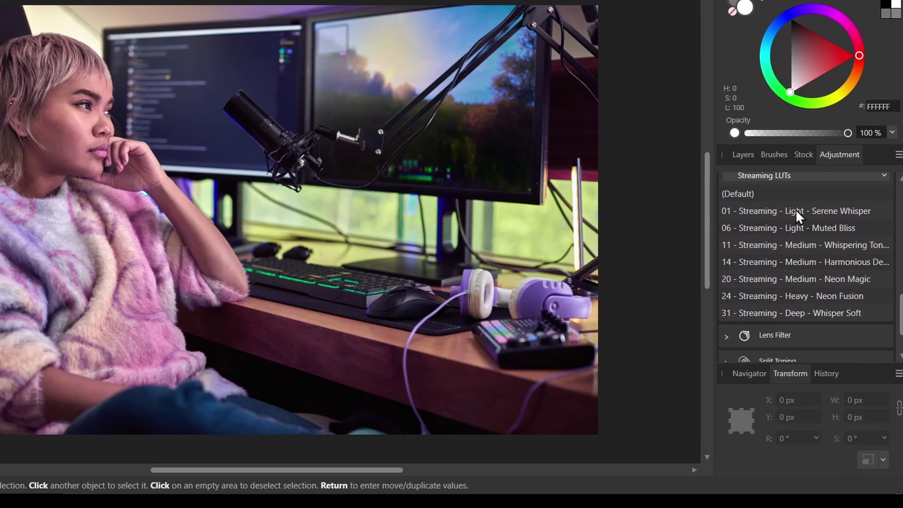
click(761, 212)
click(763, 229)
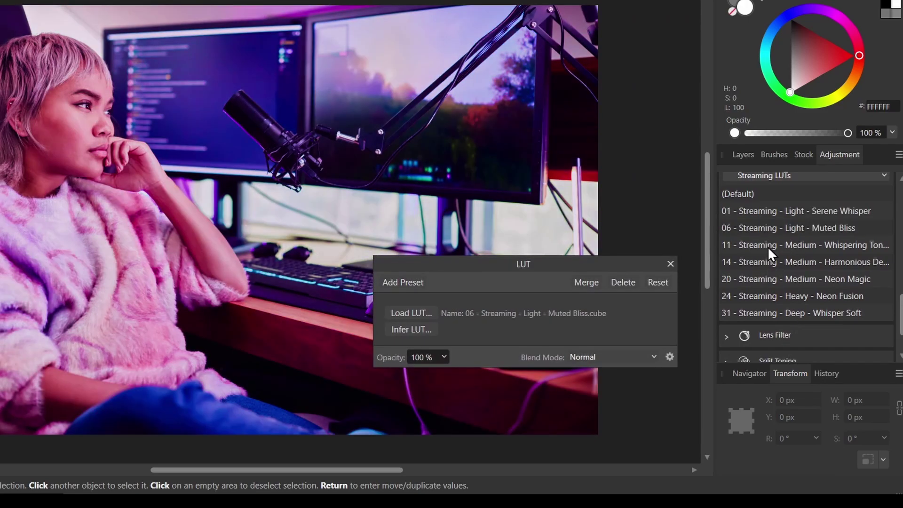
click(768, 245)
click(772, 294)
click(766, 262)
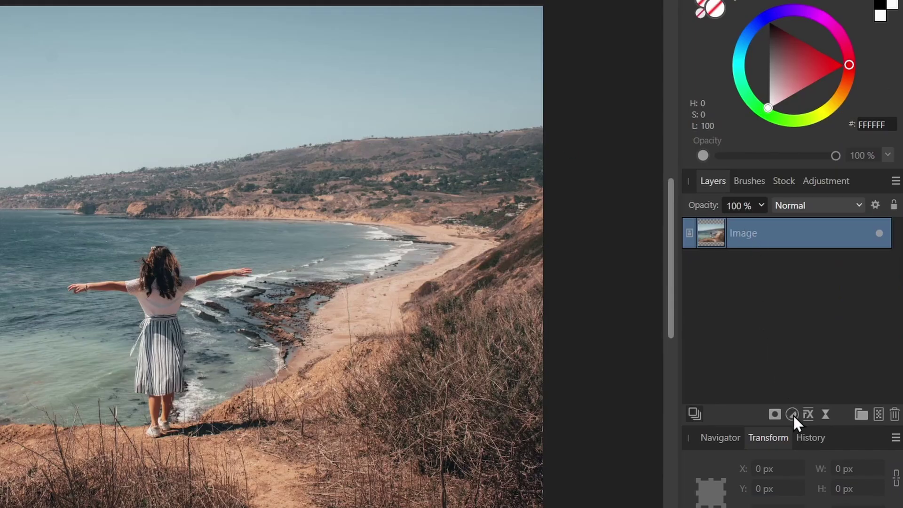
Step: Add a Gradient Map adjustment with its left stop set to red and the middle stop to orange
click(792, 414)
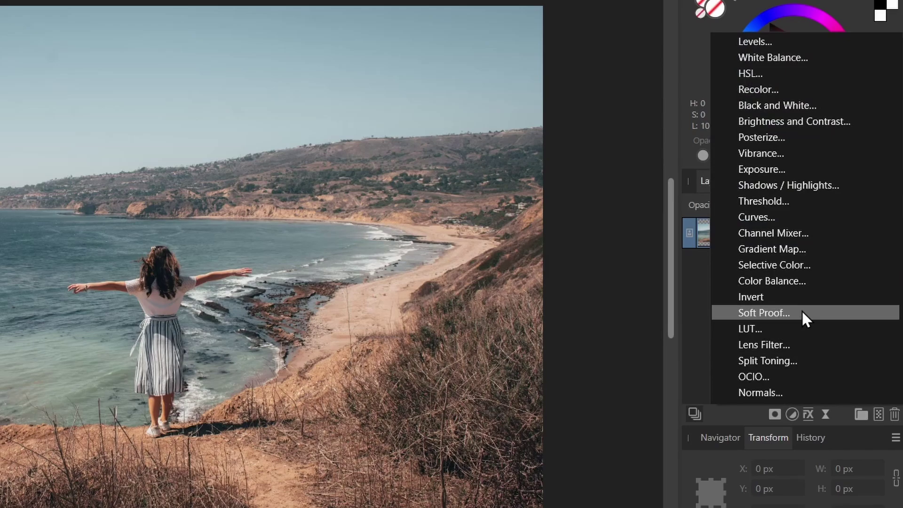
click(804, 250)
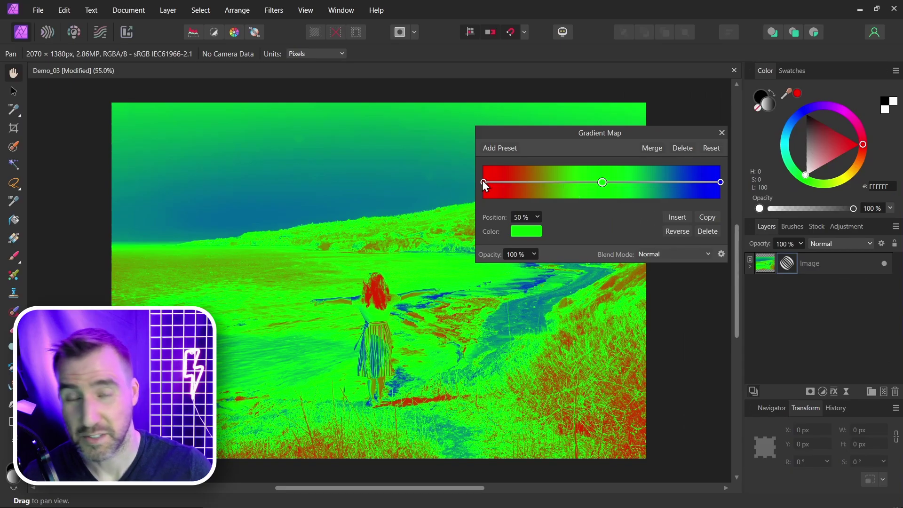
click(483, 182)
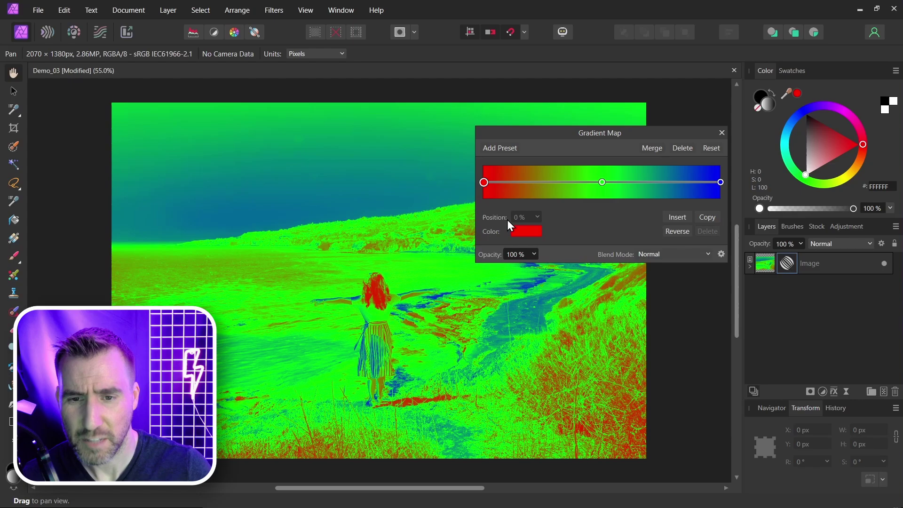
click(531, 232)
mouse_move(567, 306)
mouse_down()
mouse_move(574, 349)
mouse_move(566, 323)
mouse_up()
click(602, 182)
click(529, 234)
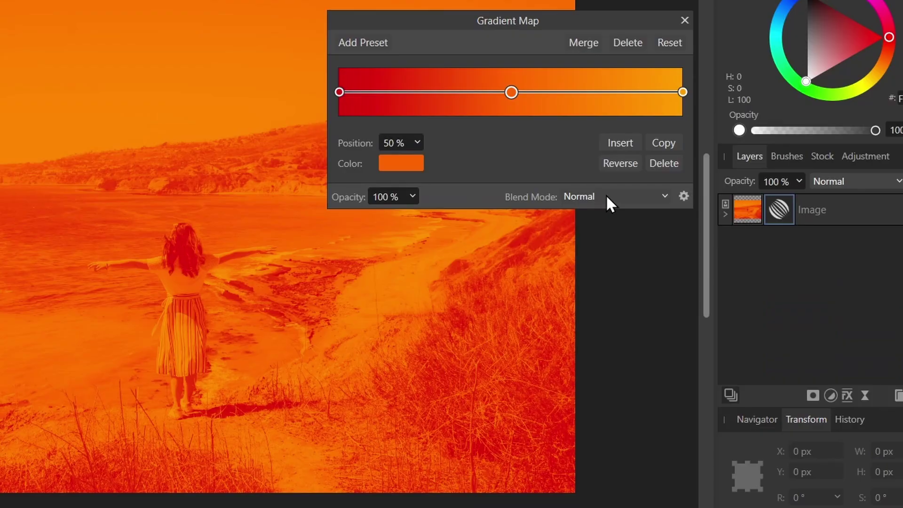
Step: Set the Gradient Map adjustment's blend mode to Soft Light
click(628, 196)
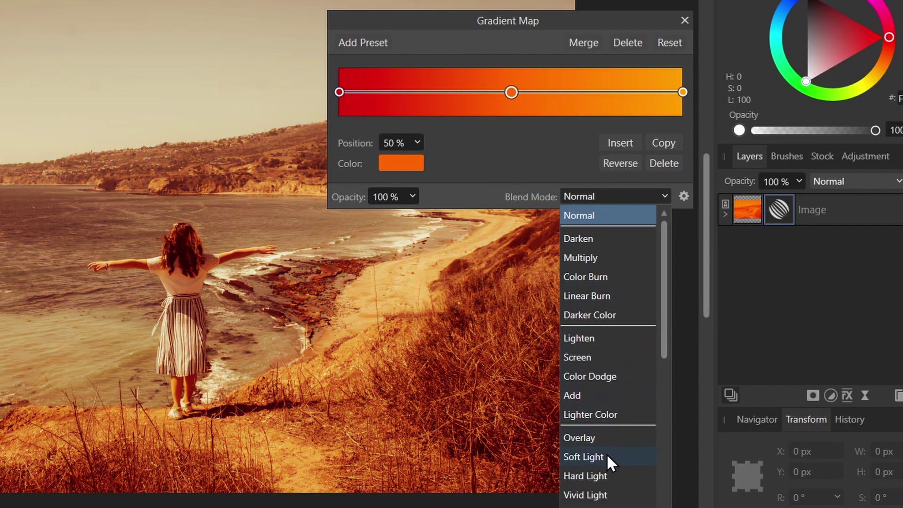
click(606, 456)
click(685, 20)
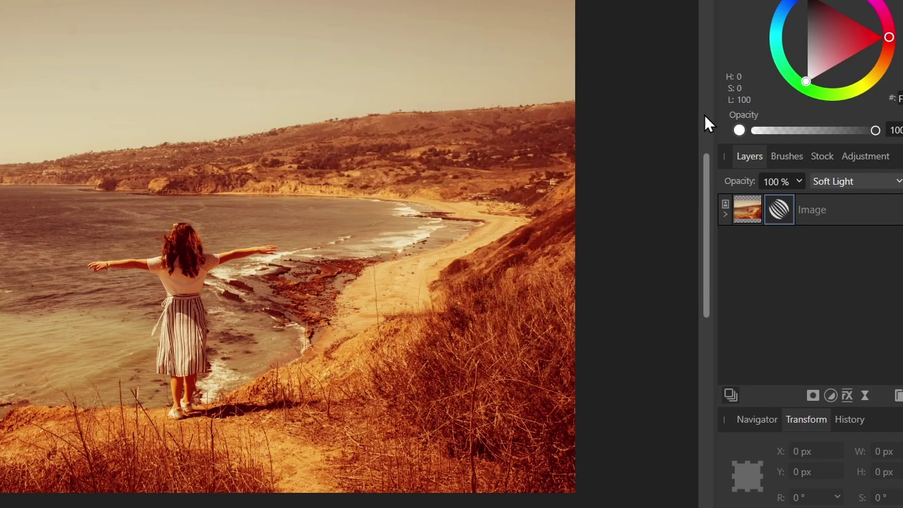
Step: Move the Gradient Map Adjustment above the Image layer and toggle it to compare with the original
click(725, 214)
drag(749, 246, 815, 215)
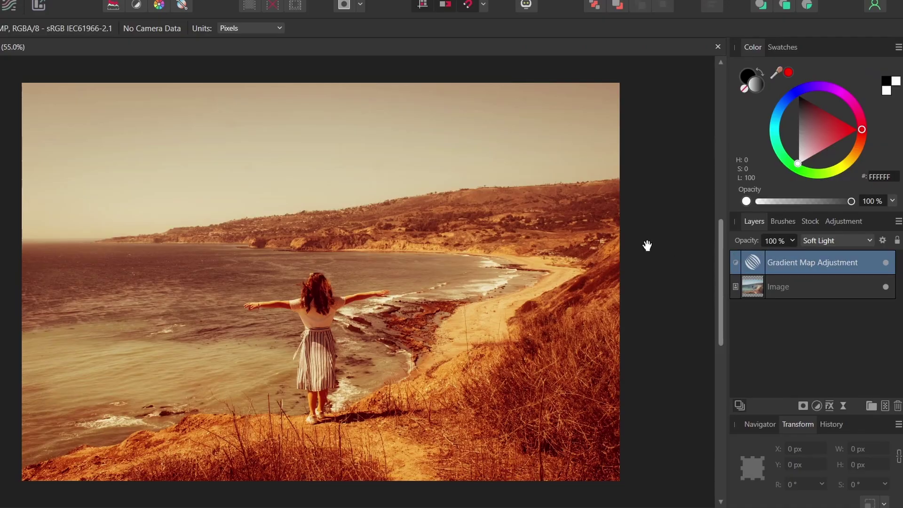
click(886, 262)
click(886, 263)
click(886, 263)
click(886, 263)
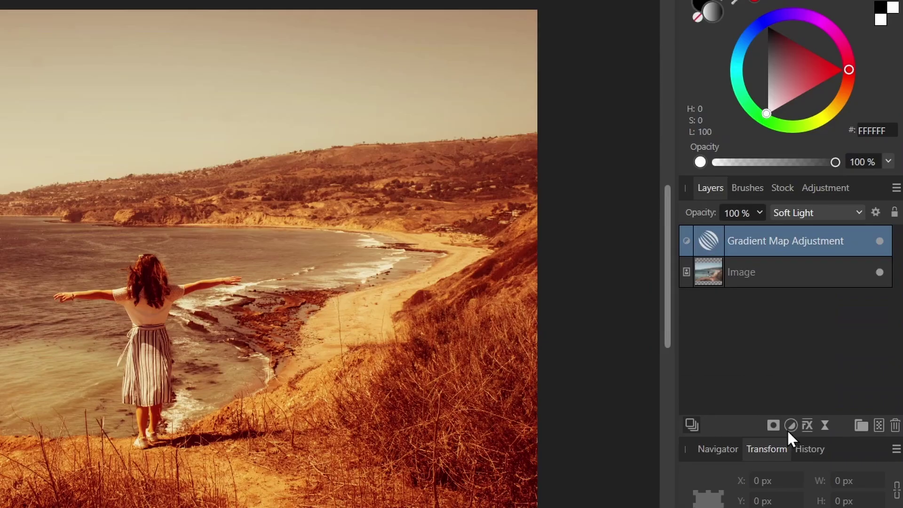
Step: Add a Curves adjustment with an S-curve lifting highlights and deepening shadows
click(790, 428)
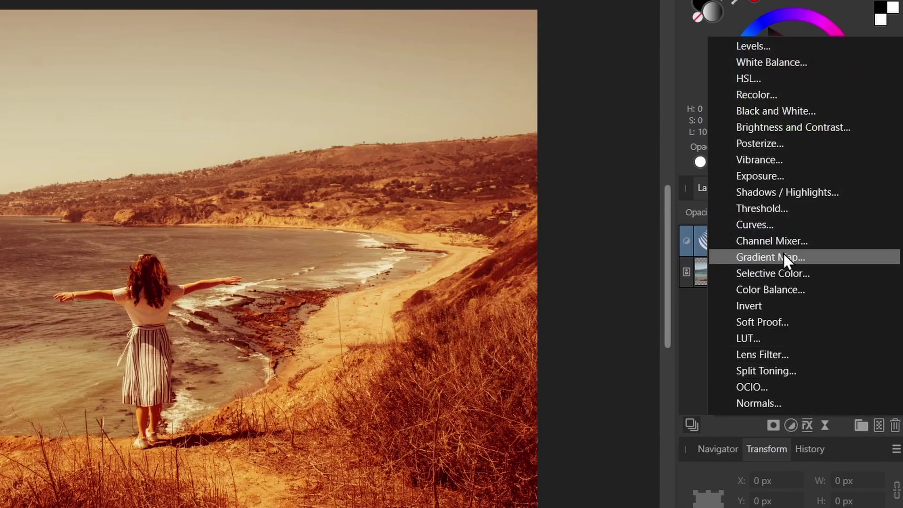
click(771, 224)
drag(549, 233, 549, 221)
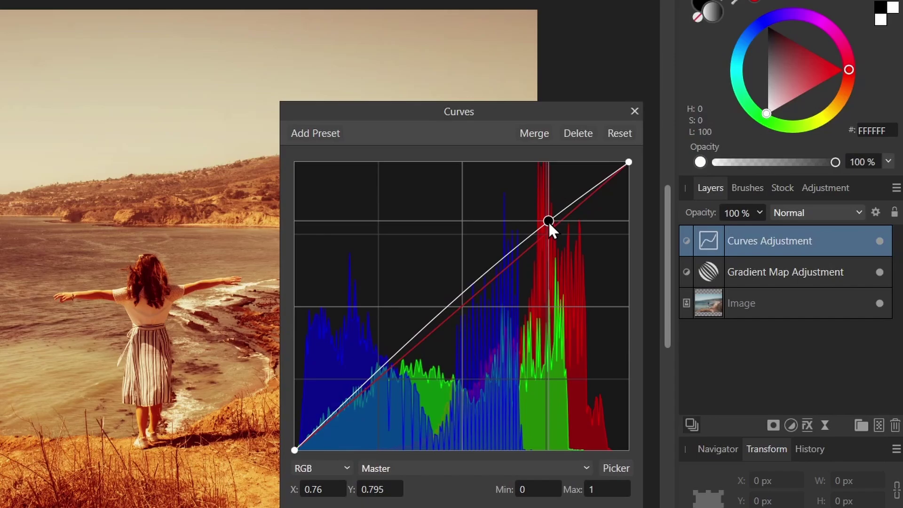
drag(380, 376, 372, 404)
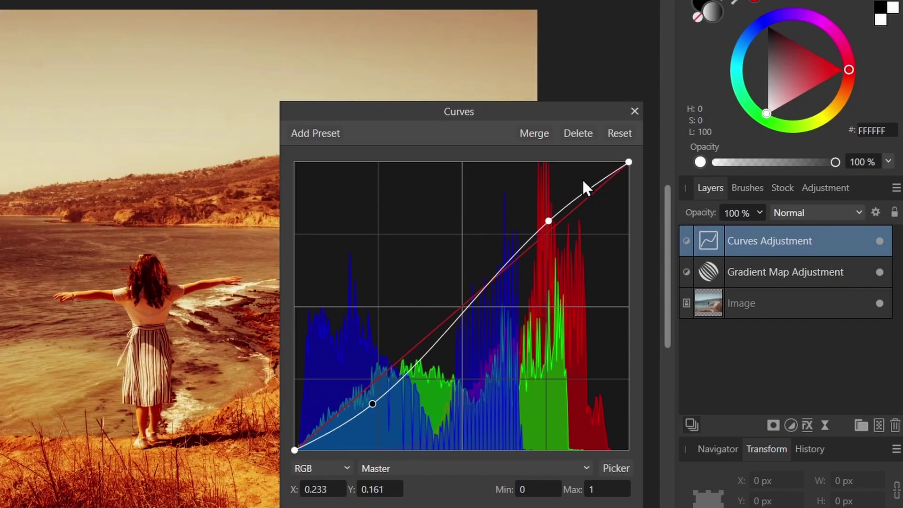
click(634, 111)
Step: Add a Levels adjustment with the black level raised to 5 %
click(791, 425)
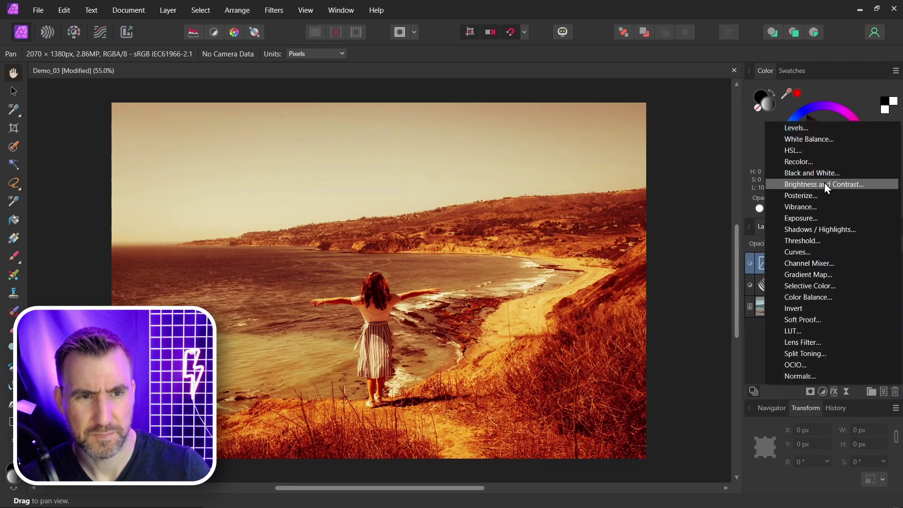
click(796, 127)
drag(478, 334, 490, 334)
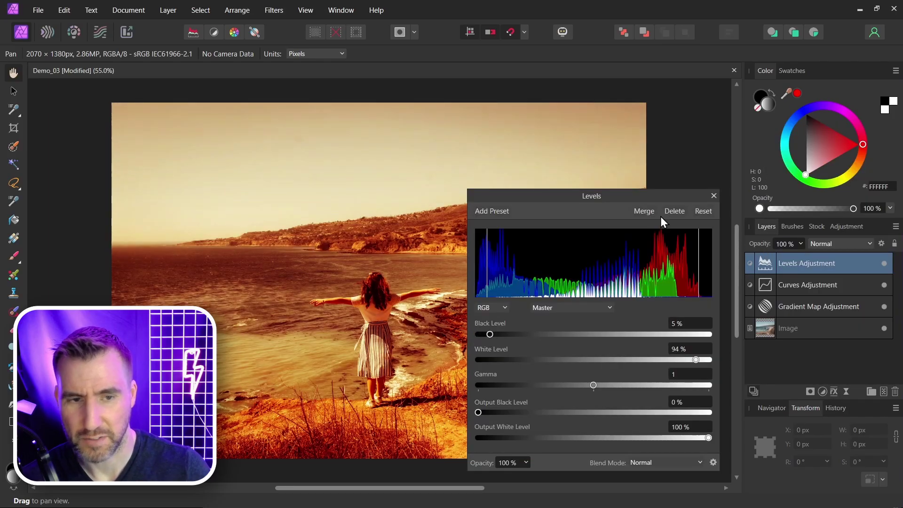
click(713, 196)
Step: Select both the Curves and Levels adjustment layers and delete them
click(822, 285)
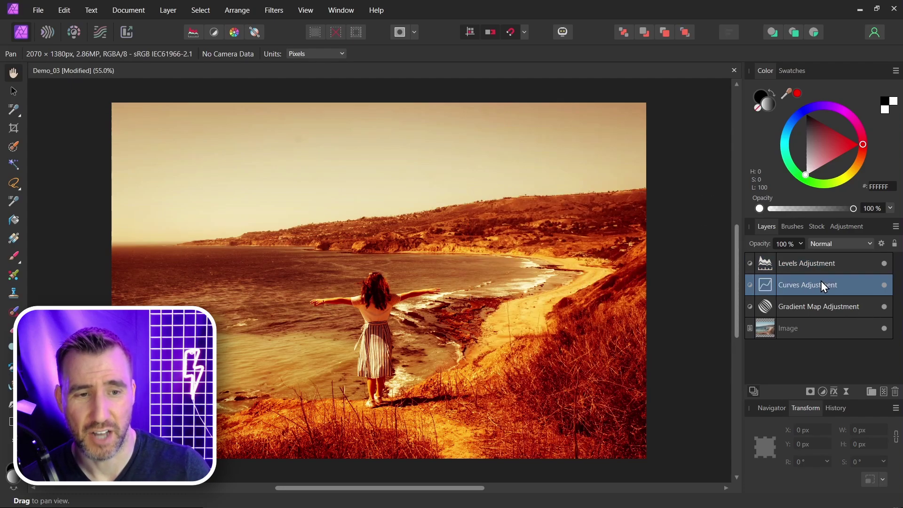
shift+click(817, 266)
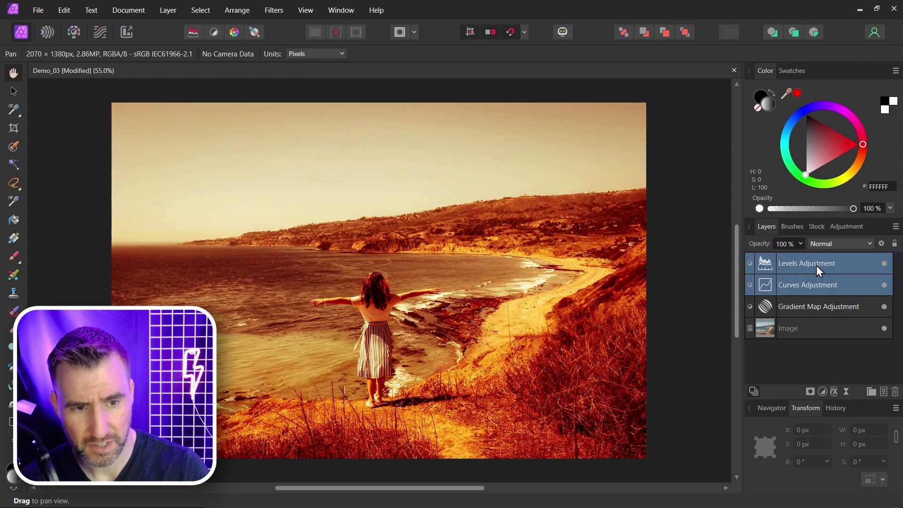
key(Delete)
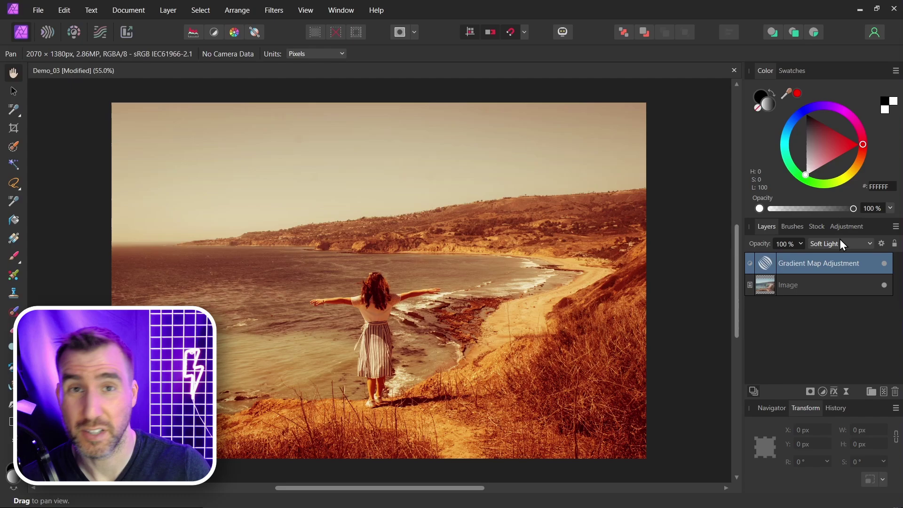
Step: Export the look as LUT 'My Test LUT' at 64 x 64 x 64 quality, saved as Test_LUT.cube
click(43, 9)
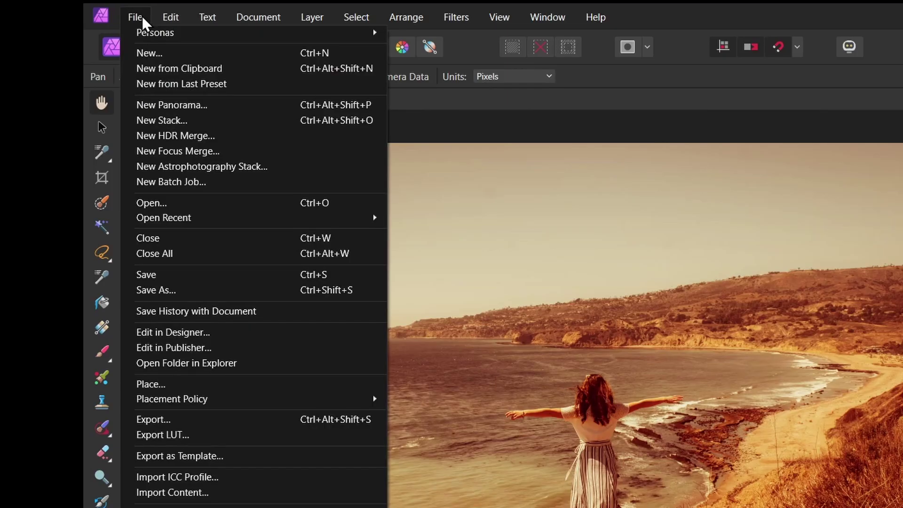
click(203, 432)
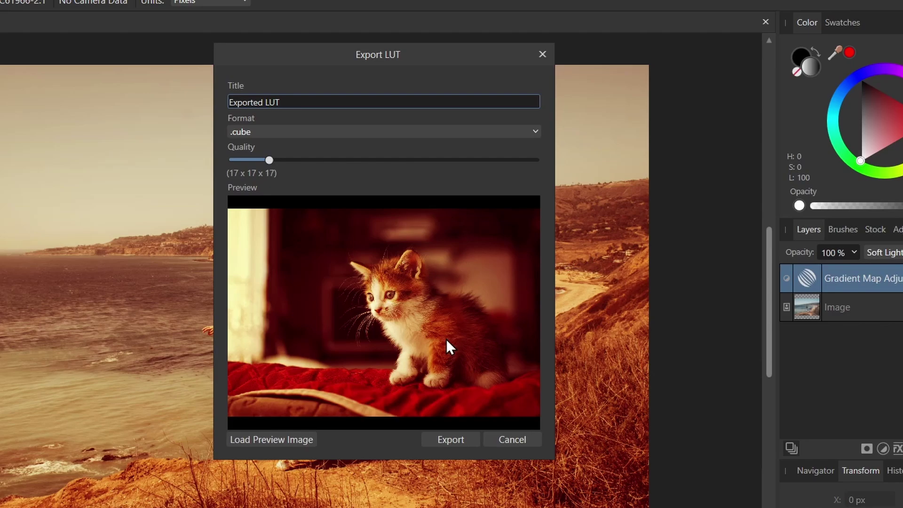
drag(271, 160, 385, 162)
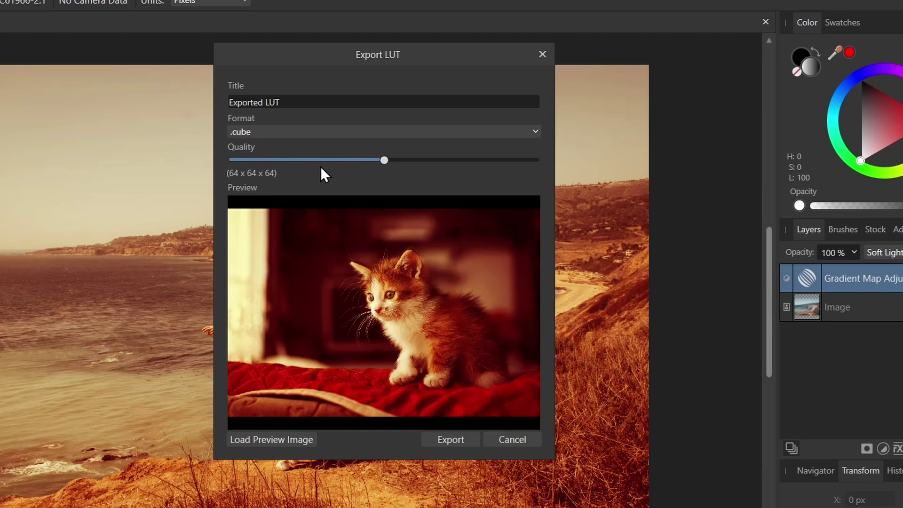
click(305, 93)
text(My Test LUT)
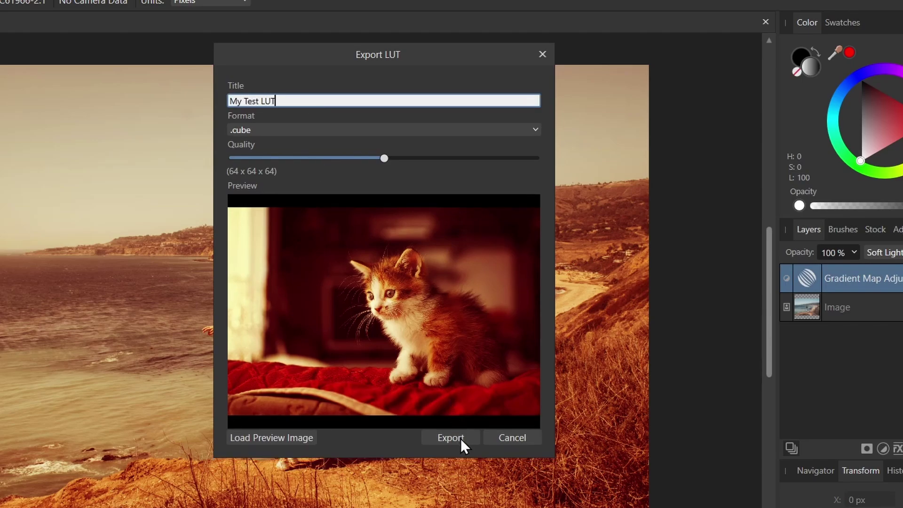
click(461, 438)
text(Test_LUT.cube)
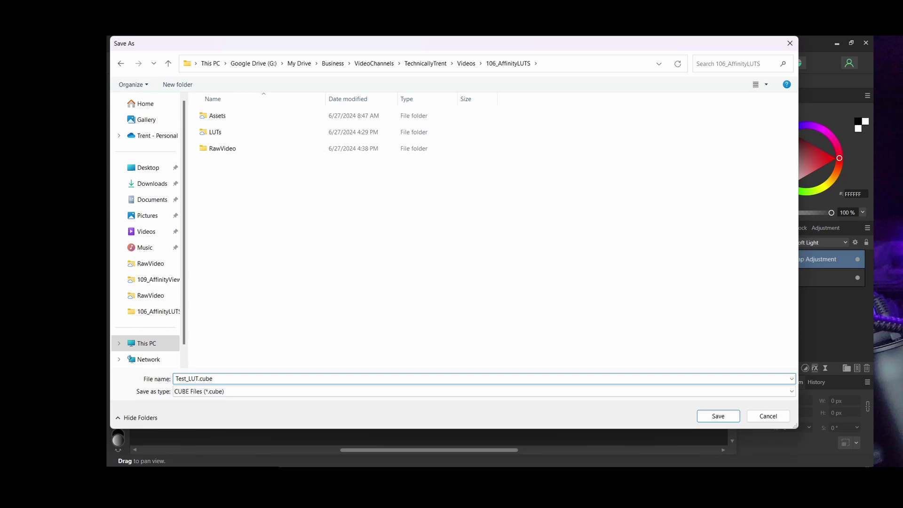
key(Return)
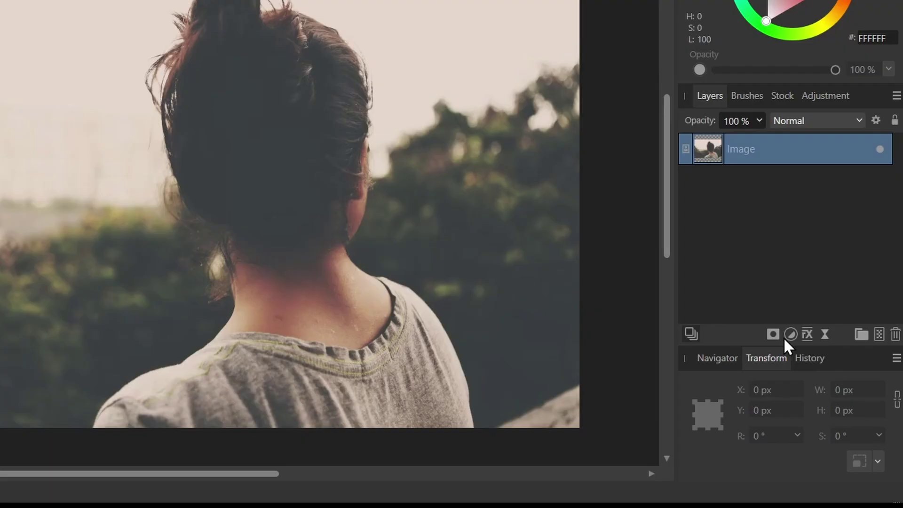
Step: Add a LUT adjustment to the portrait that loads Test_LUT.cube
click(823, 391)
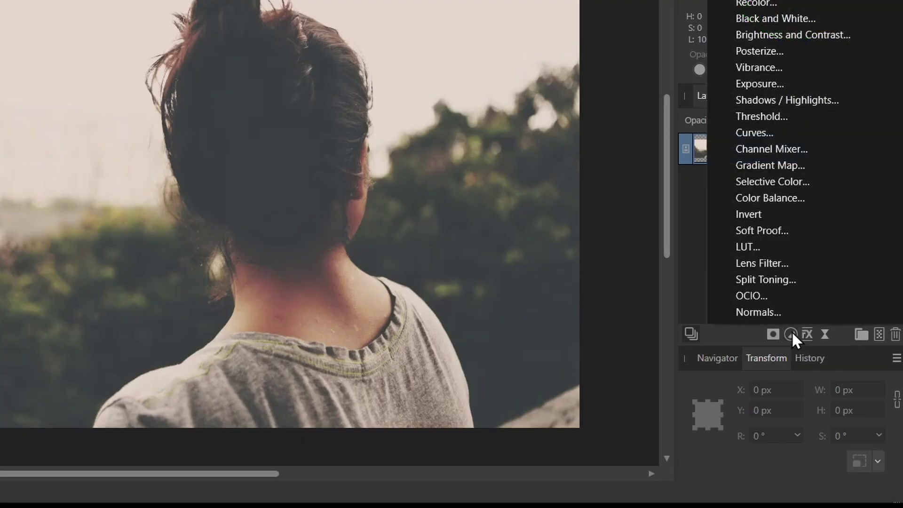
click(777, 249)
click(320, 384)
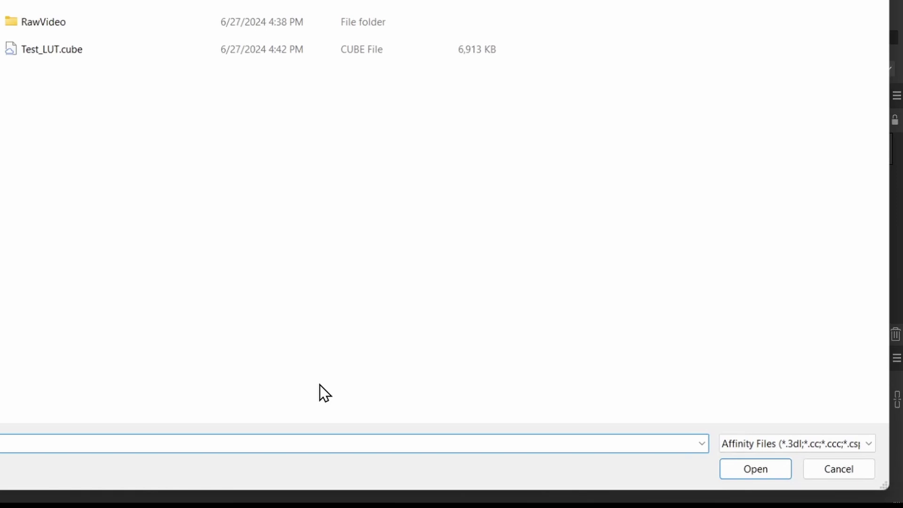
click(324, 197)
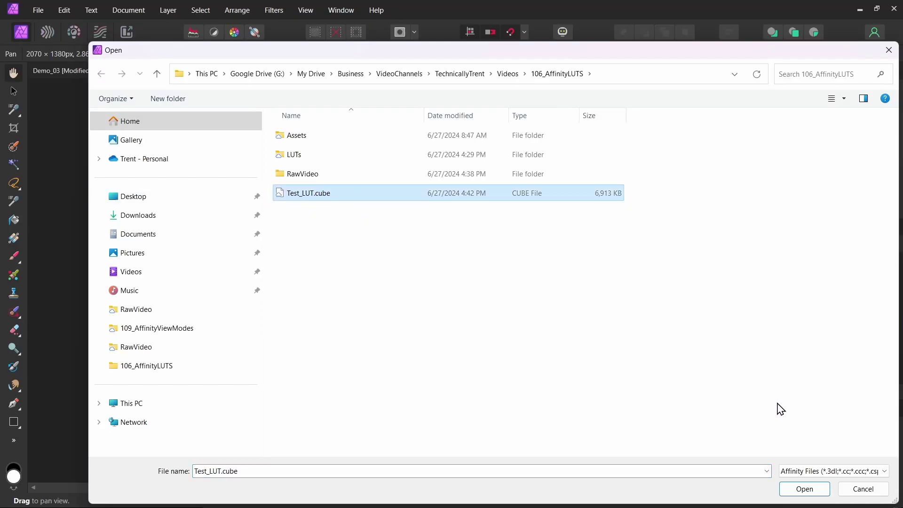
click(812, 492)
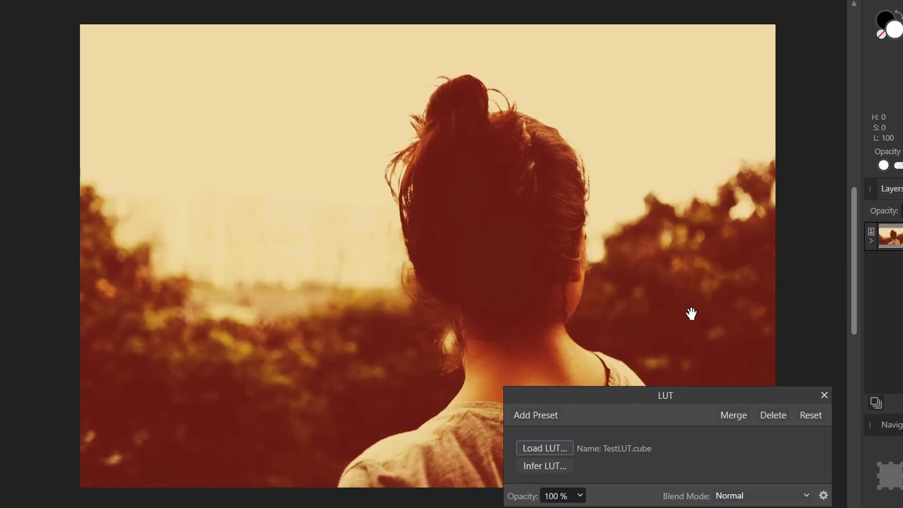
click(824, 395)
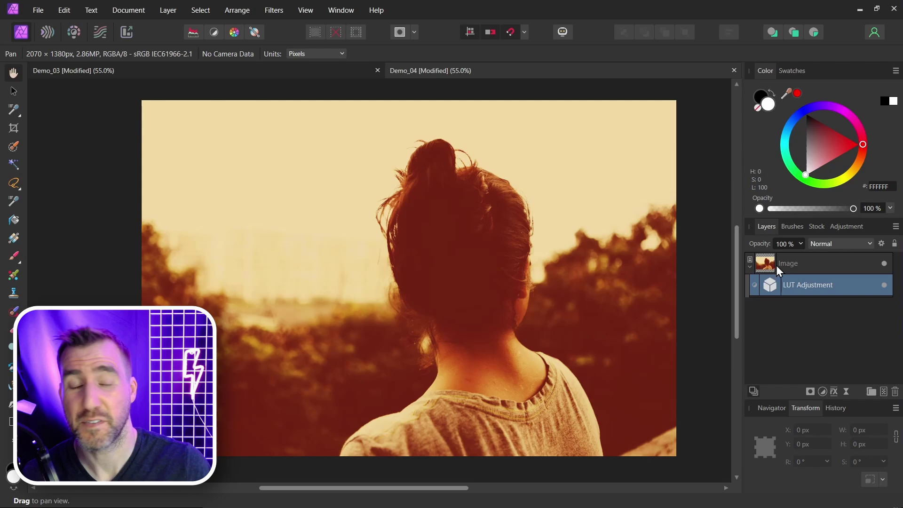
Step: Test a lower LUT layer opacity, restore it to 100%, and toggle visibility to compare
click(801, 244)
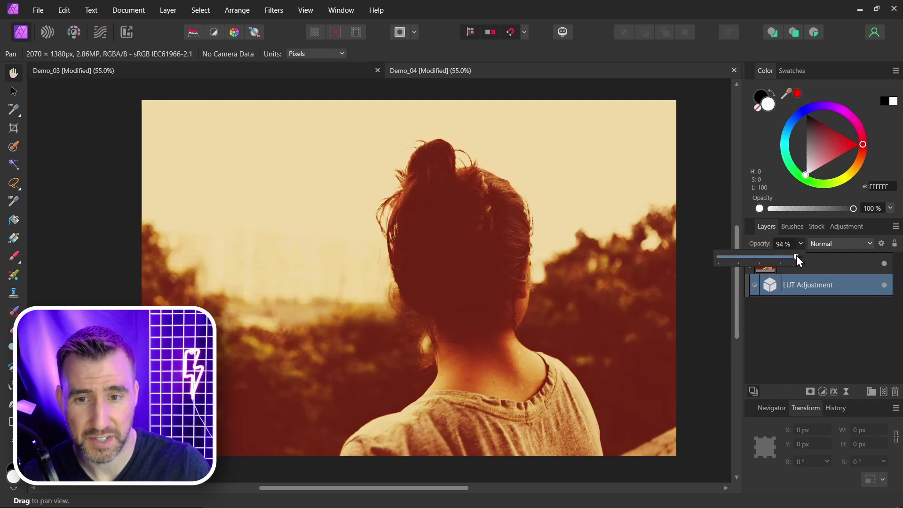
mouse_move(797, 259)
mouse_down()
mouse_move(787, 259)
mouse_move(804, 261)
mouse_up()
click(884, 284)
click(884, 285)
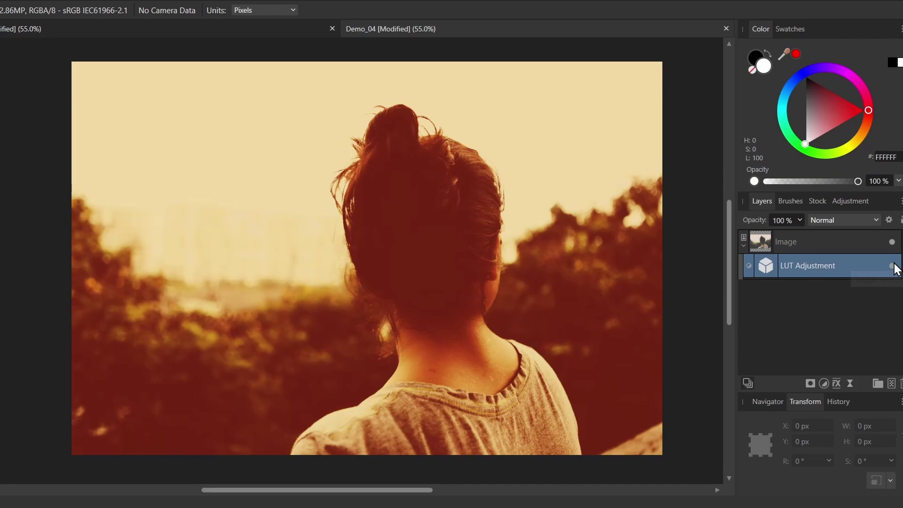
click(893, 266)
click(893, 266)
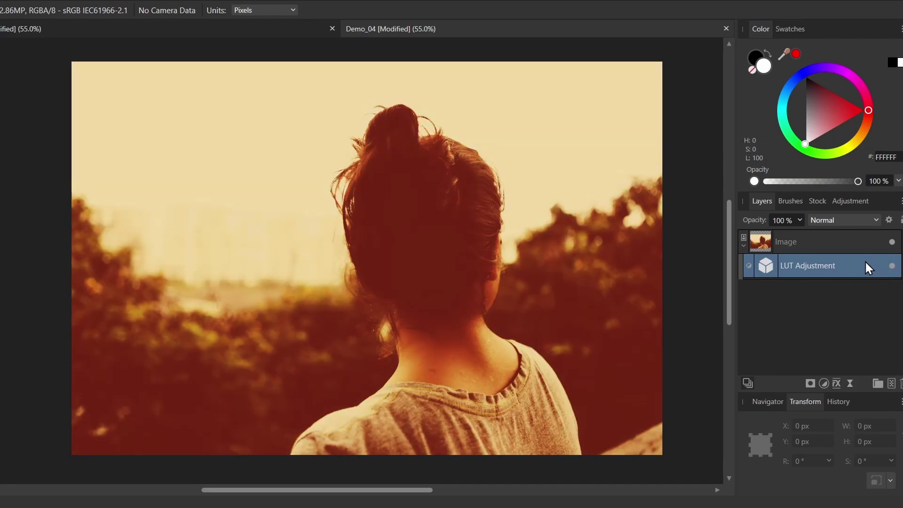
click(828, 241)
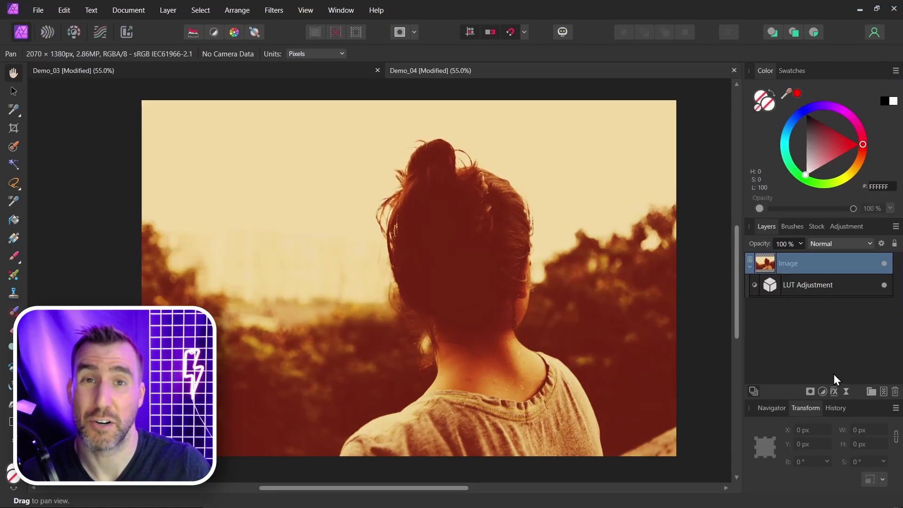
Step: Add a Curves adjustment shaped into an S-curve, then a Vibrance adjustment above the LUT
click(822, 391)
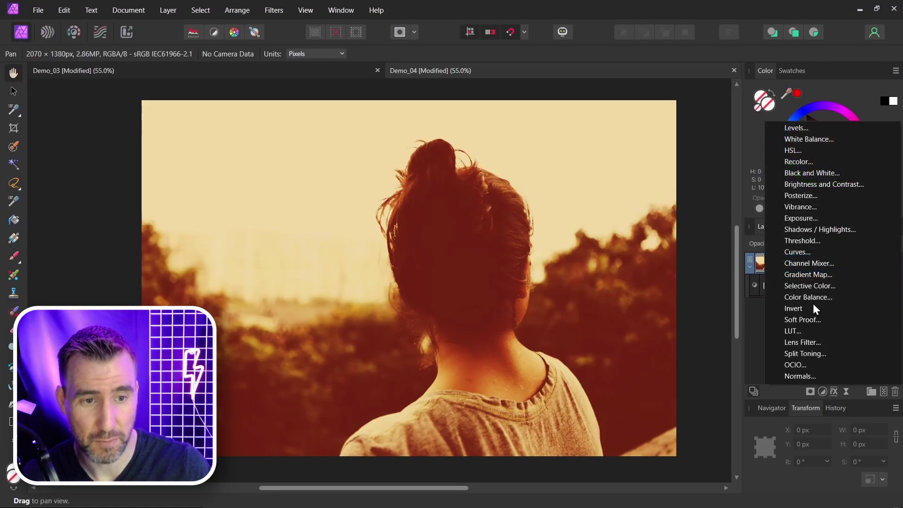
click(814, 252)
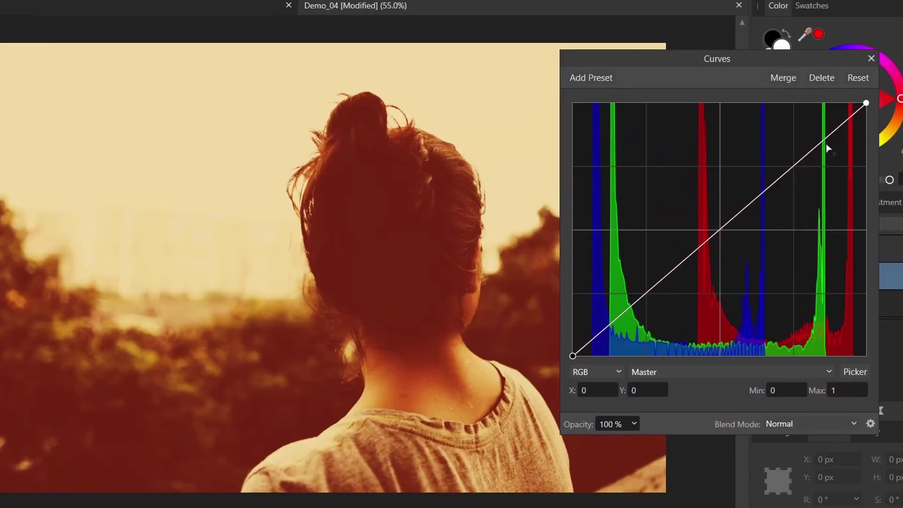
drag(672, 241, 670, 233)
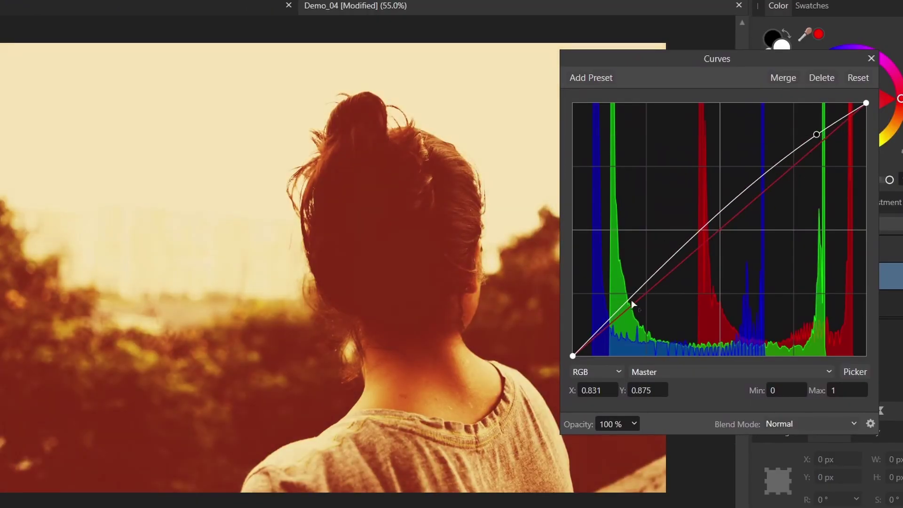
drag(633, 306, 645, 329)
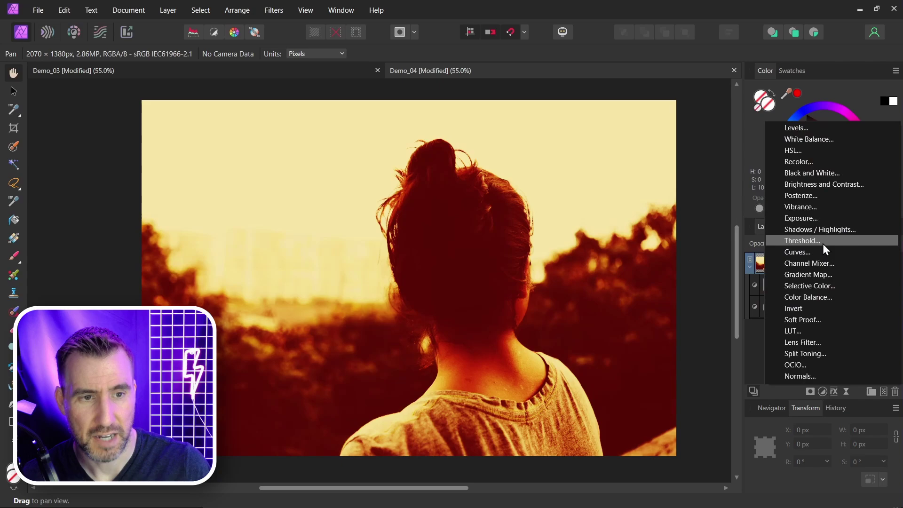
click(810, 208)
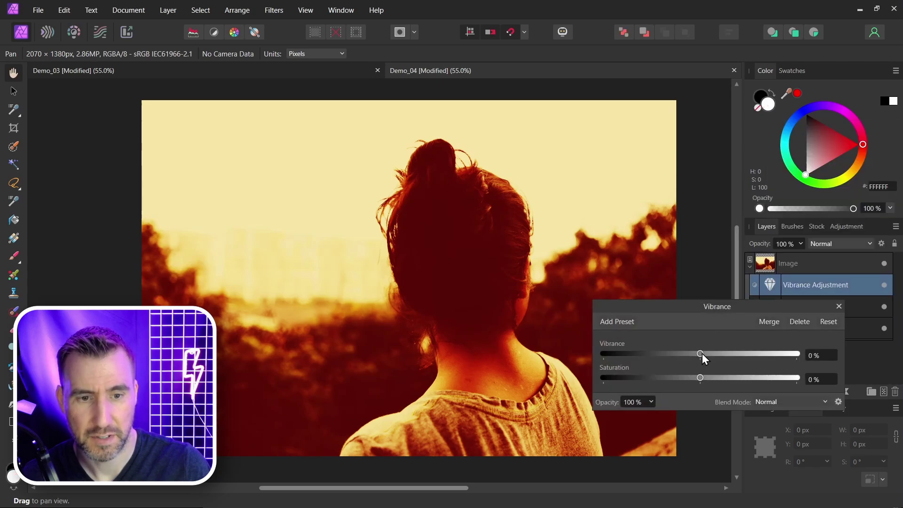
click(838, 306)
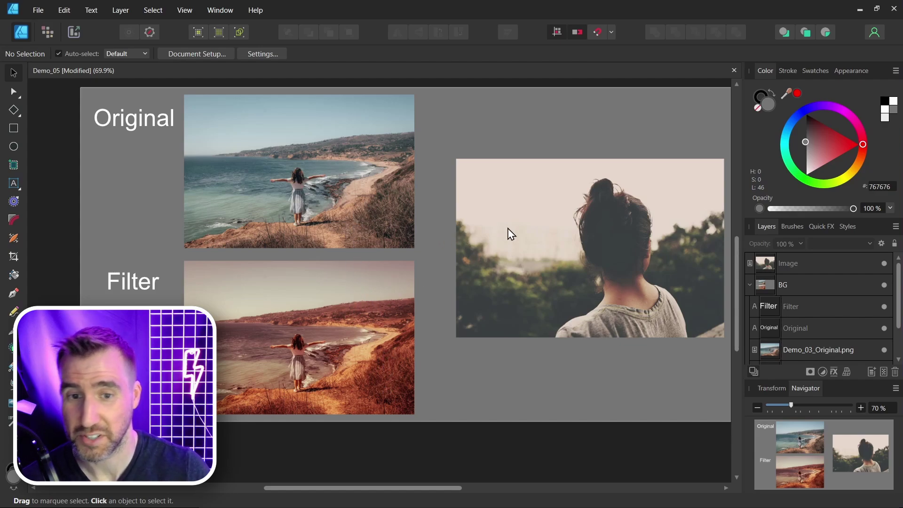
Step: Select the portrait photo and add a LUT adjustment to it
click(627, 230)
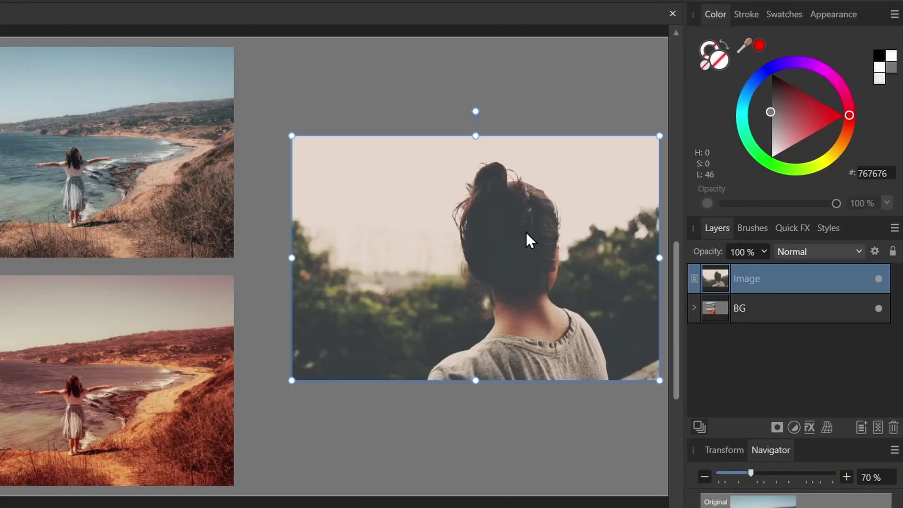
click(794, 428)
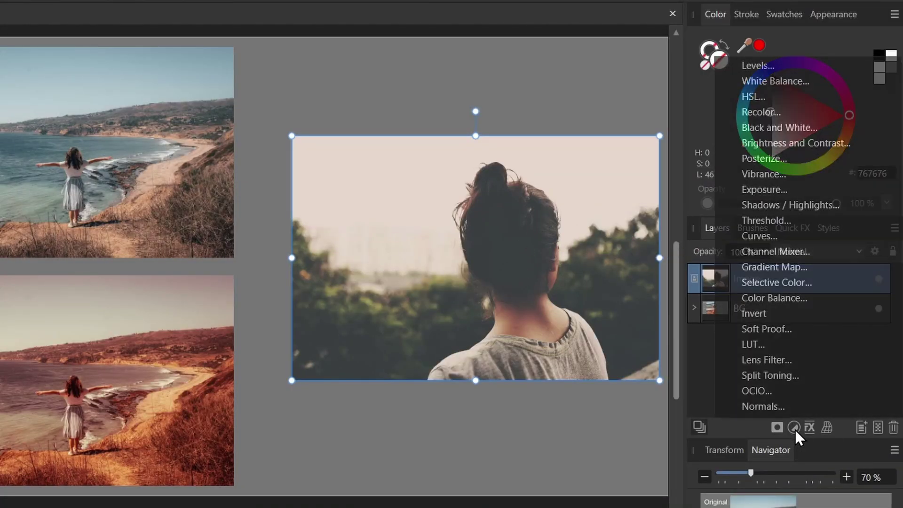
click(793, 345)
drag(568, 446, 557, 21)
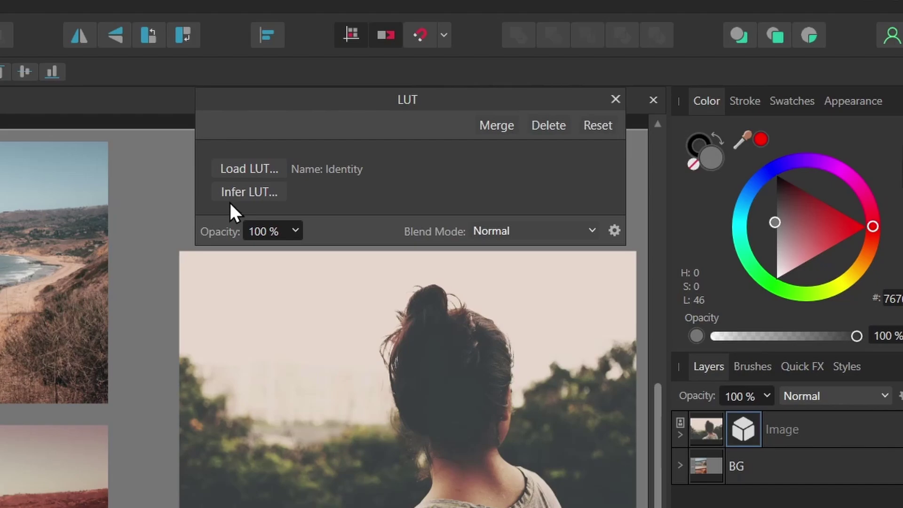
Step: Infer the LUT from Original.png as the unfiltered image and Filter.png as the filtered one
click(253, 191)
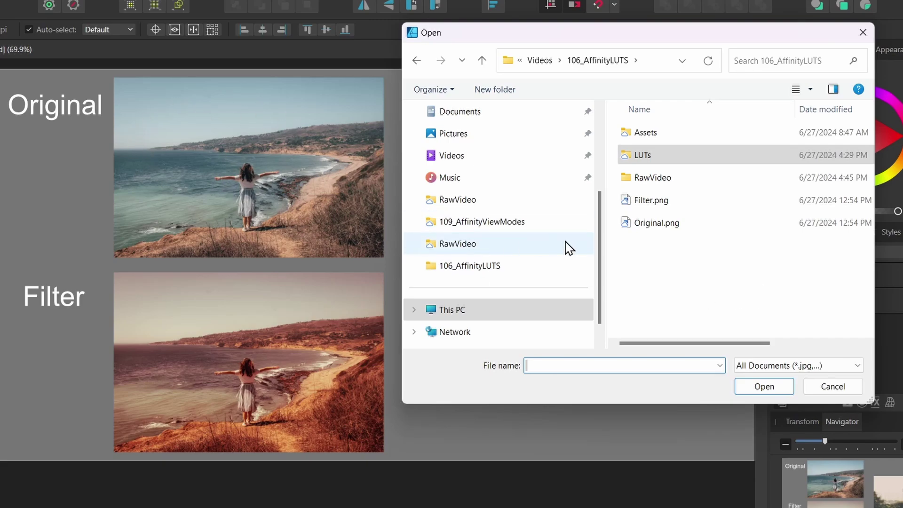
click(660, 224)
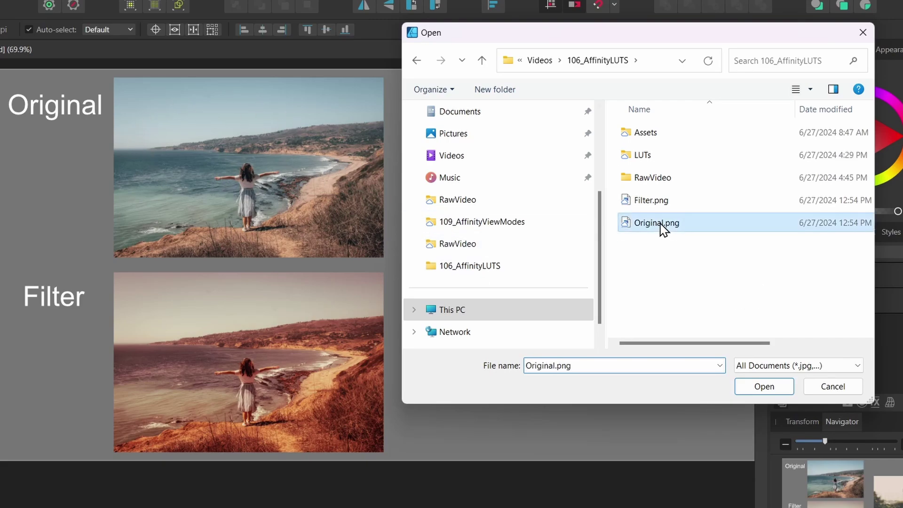
click(773, 391)
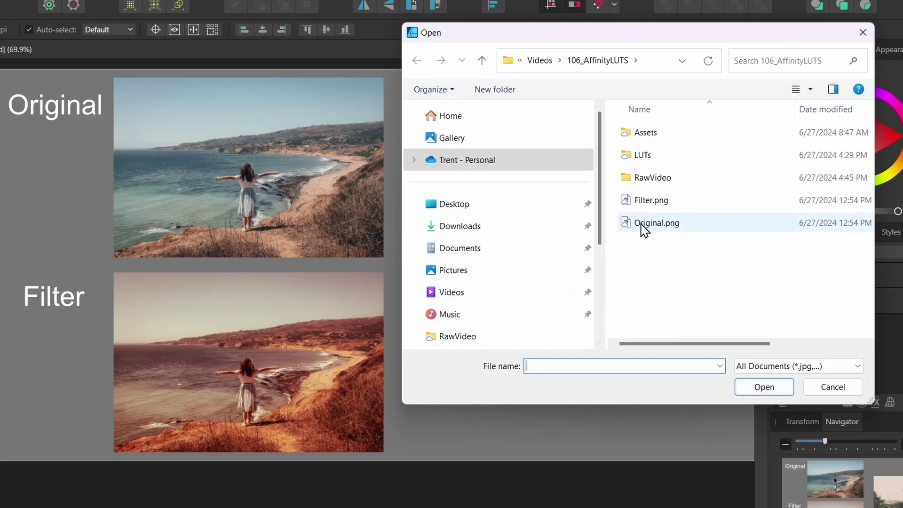
click(649, 201)
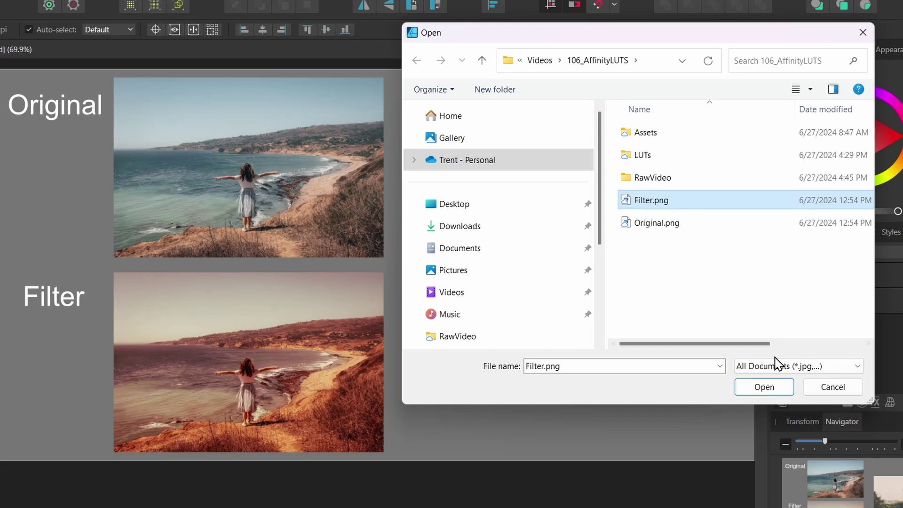
click(780, 388)
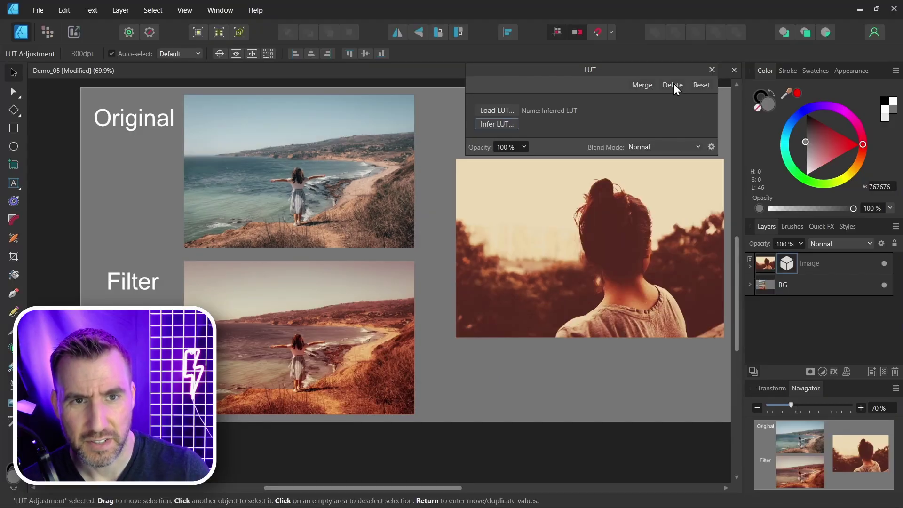
Step: Delete the inferred LUT and add a fresh LUT adjustment to the portrait
click(763, 42)
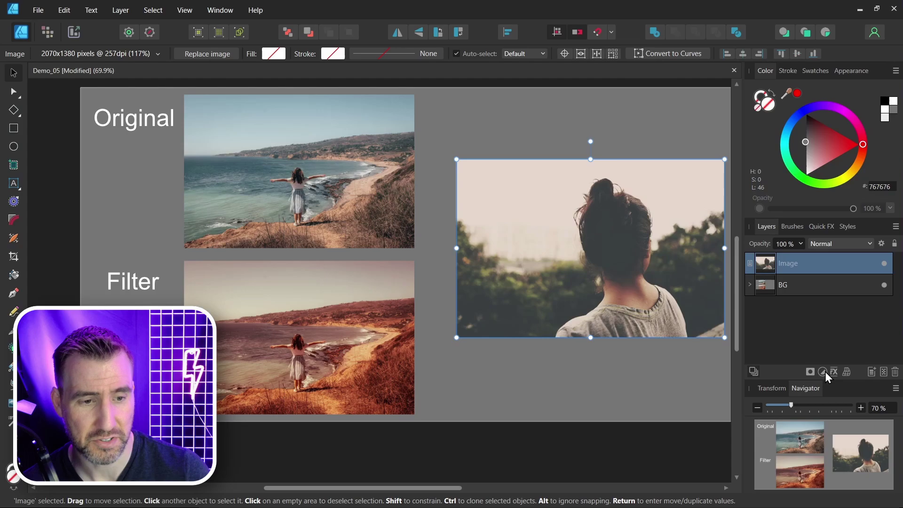
click(823, 372)
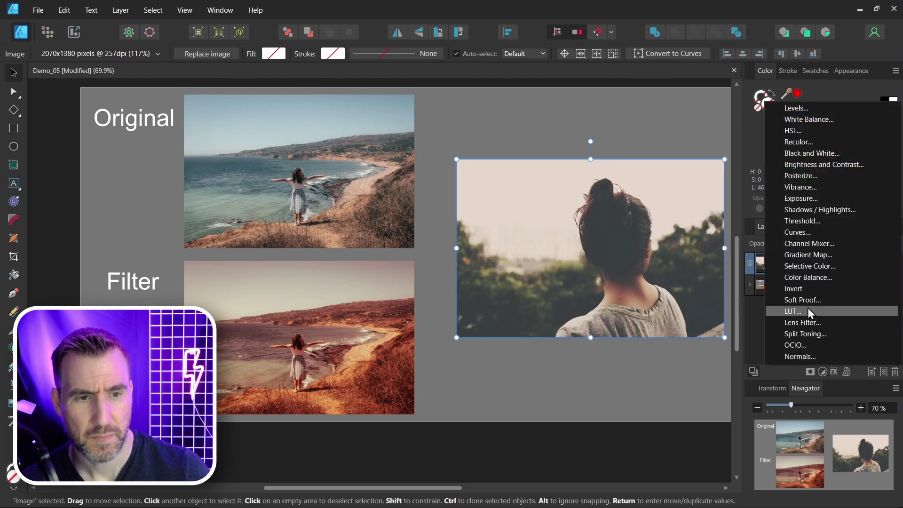
click(808, 311)
Step: Infer a LUT using Filter.png first and Original.png second, leaving it at Identity
click(492, 123)
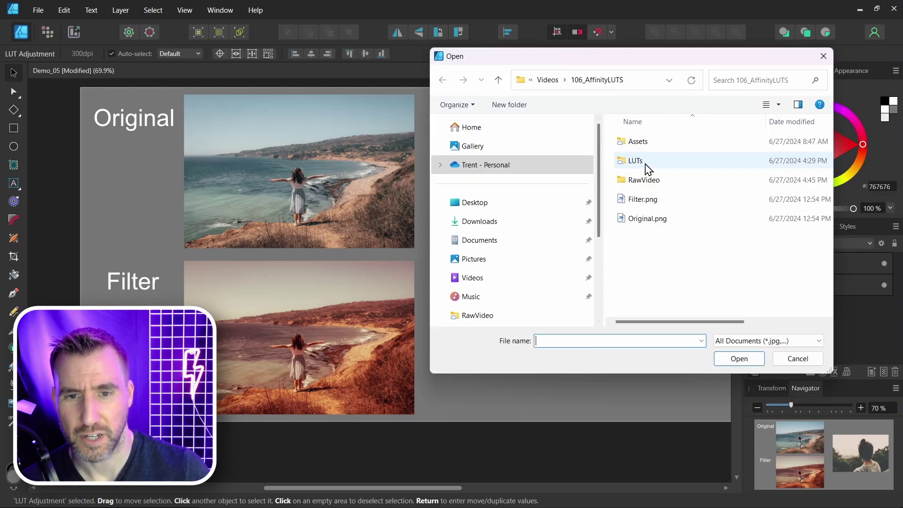
click(642, 204)
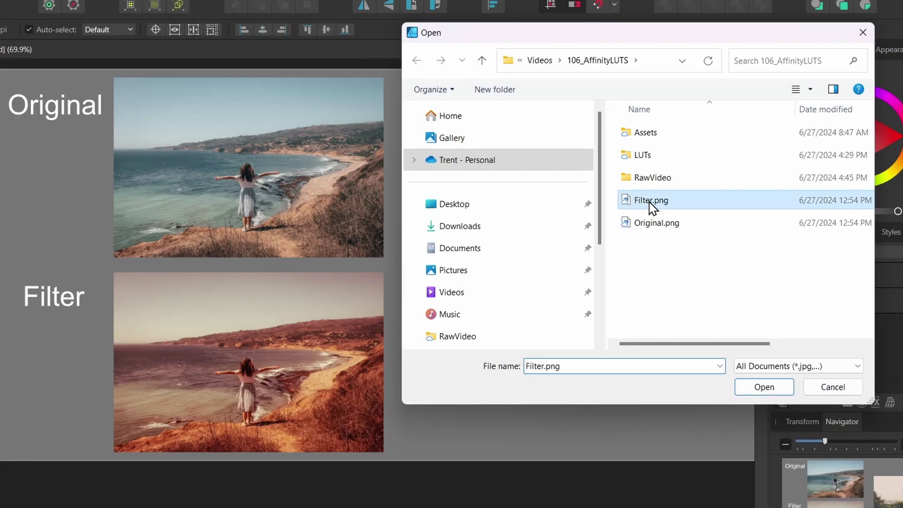
click(761, 387)
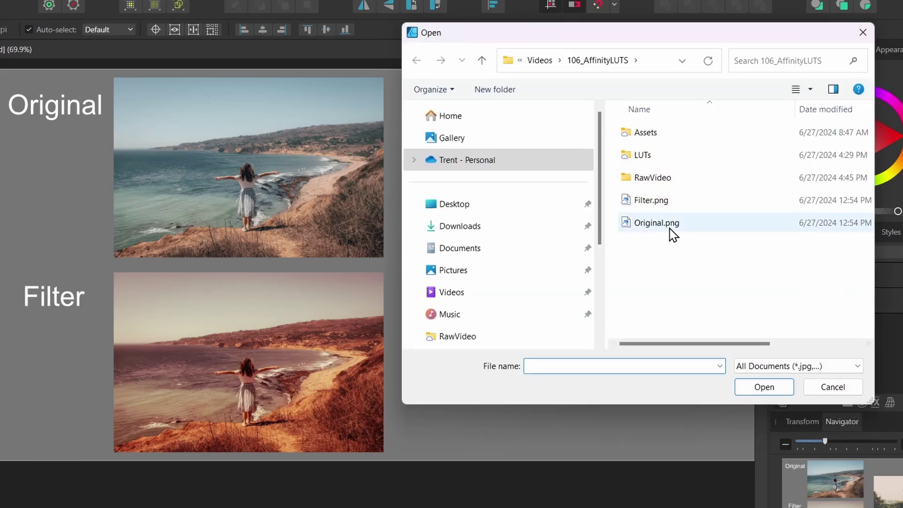
click(672, 231)
click(767, 387)
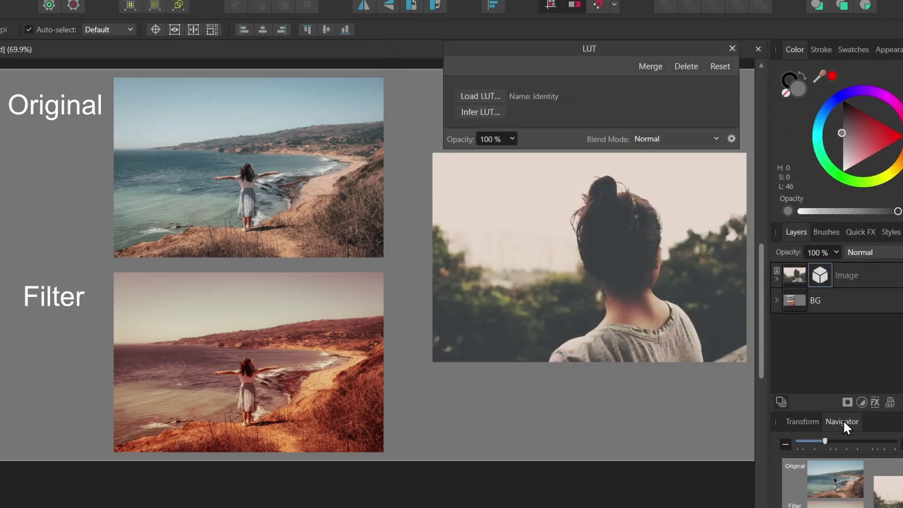